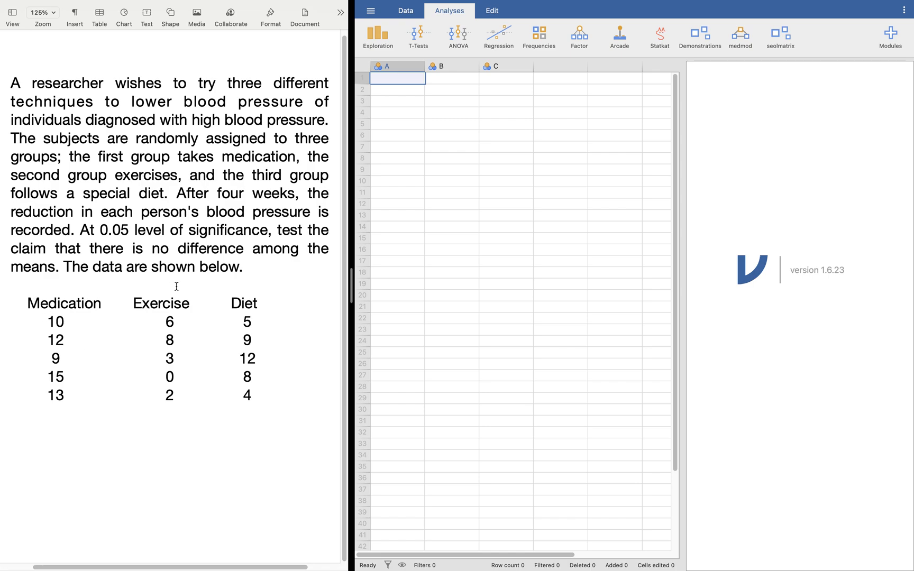
Step: Shift the Exercise and Diet headings in the problem document so they line up over their data columns
{"action": "left_click", "coordinate": [138, 302]}
{"action": "left_click", "coordinate": [232, 302]}
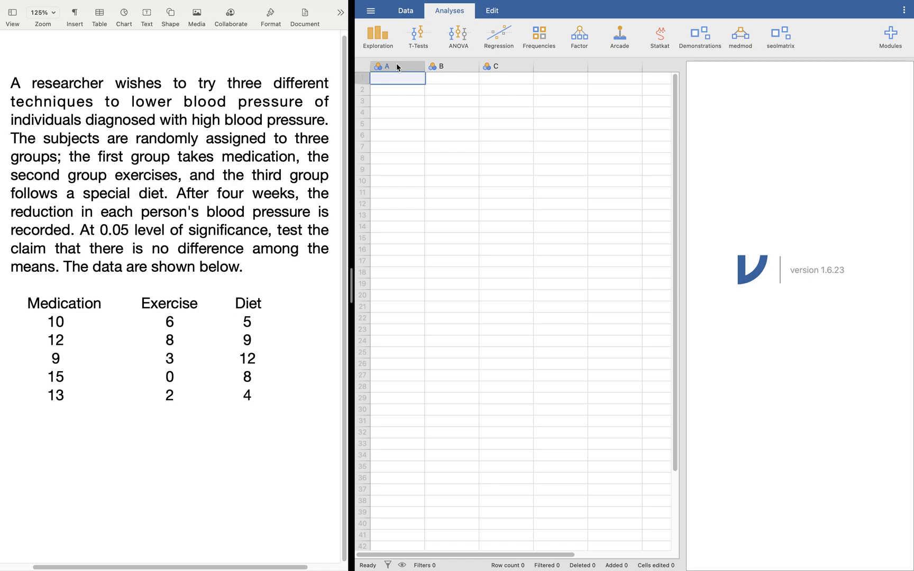
{"action": "left_click", "coordinate": [361, 78]}
{"action": "left_click", "coordinate": [362, 100]}
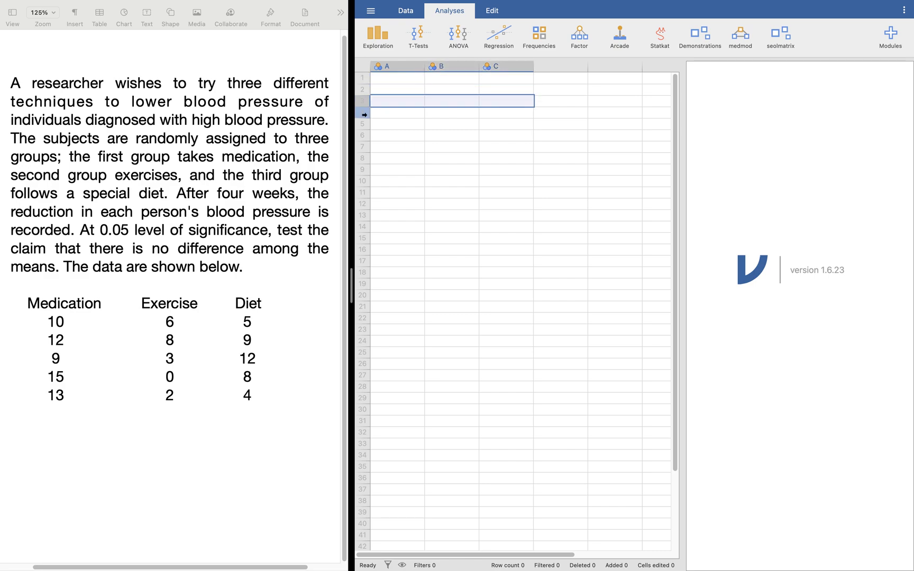
{"action": "left_click", "coordinate": [363, 113]}
{"action": "left_click", "coordinate": [361, 125]}
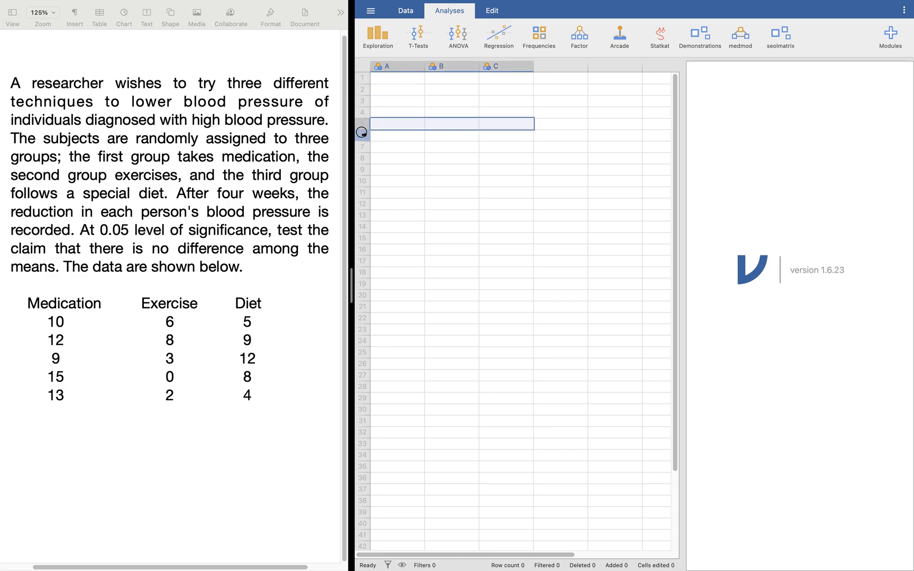
{"action": "left_click", "coordinate": [362, 132]}
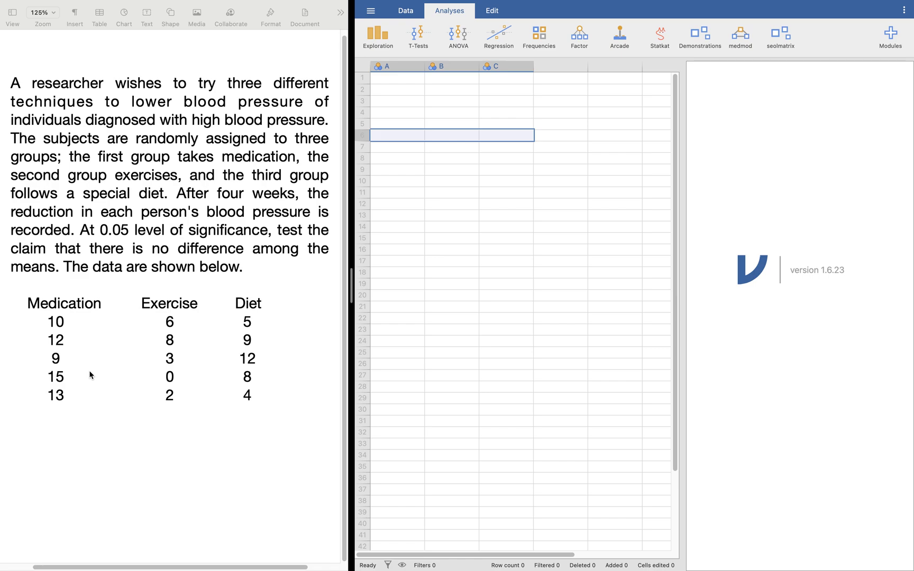
{"action": "left_click", "coordinate": [372, 80]}
{"action": "key", "text": "shift+Right"}
{"action": "key", "text": "shift+Right"}
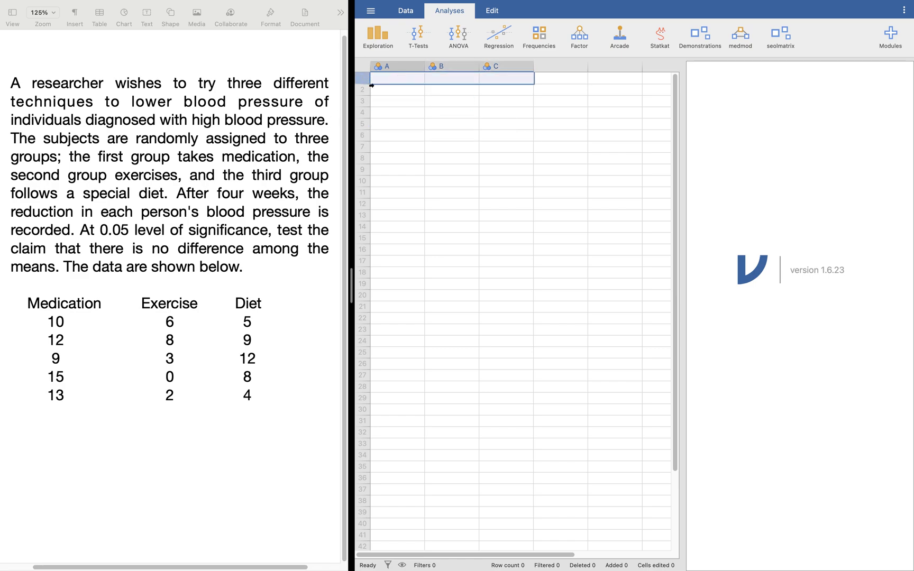
Step: Rename data variable A as Group and variable B as Blood Pressure, closing the variable setup
{"action": "double_click", "coordinate": [406, 65]}
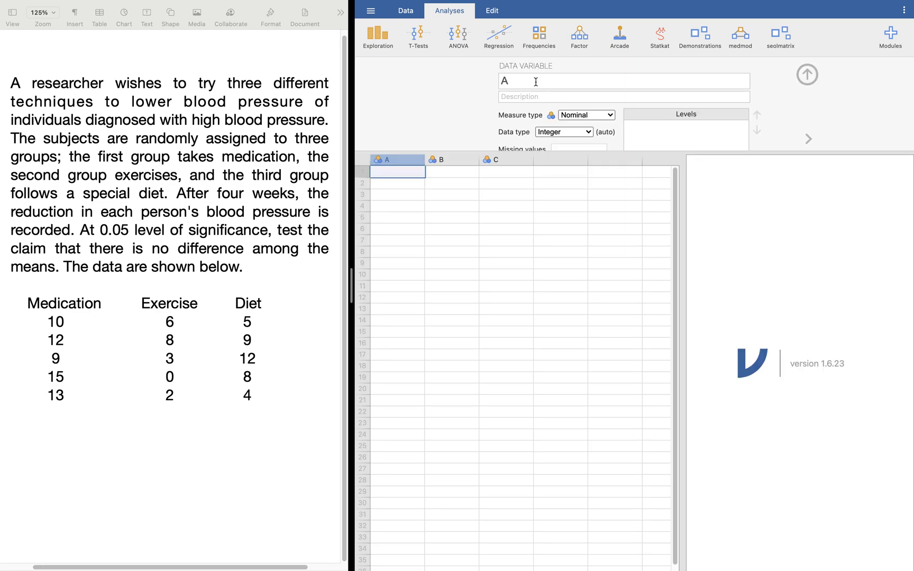
{"action": "type", "text": "Group"}
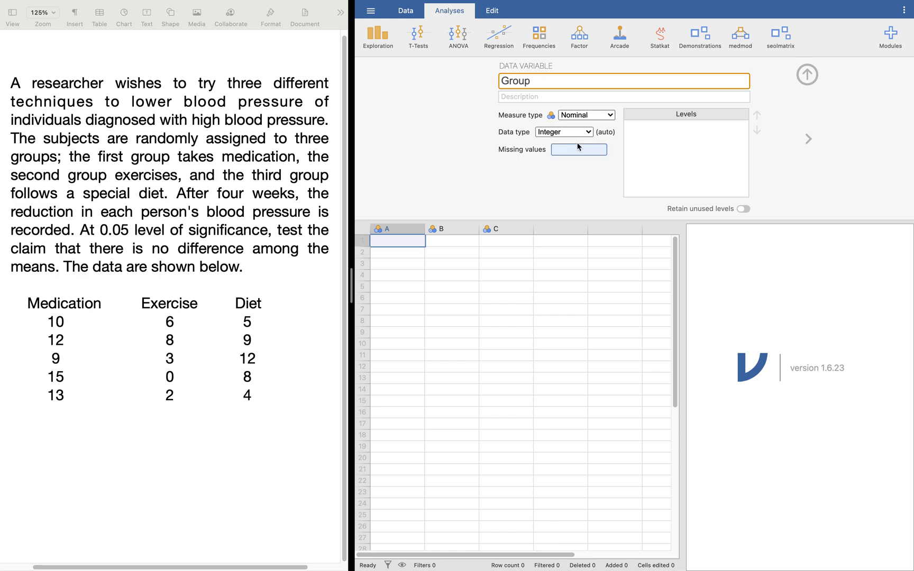
{"action": "left_click", "coordinate": [454, 229]}
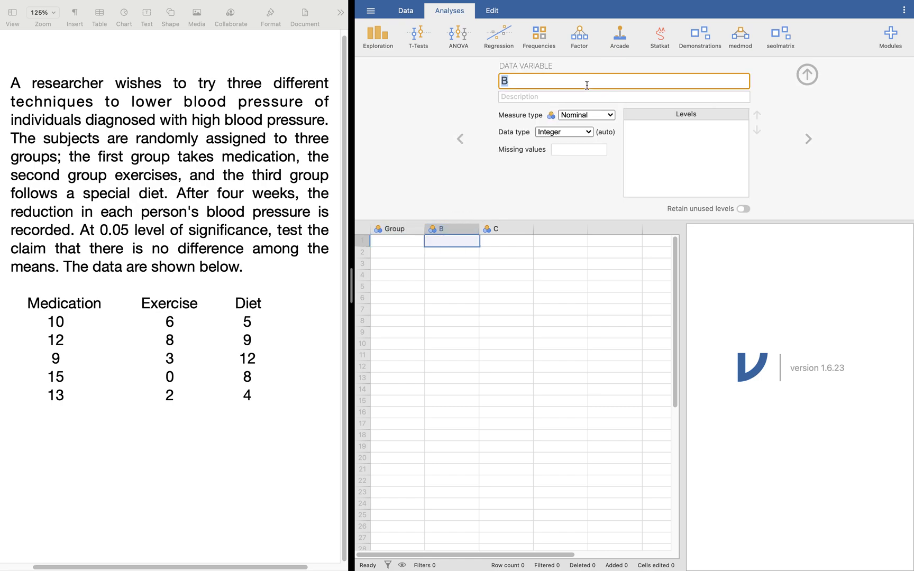
{"action": "type", "text": "Blood Pressure"}
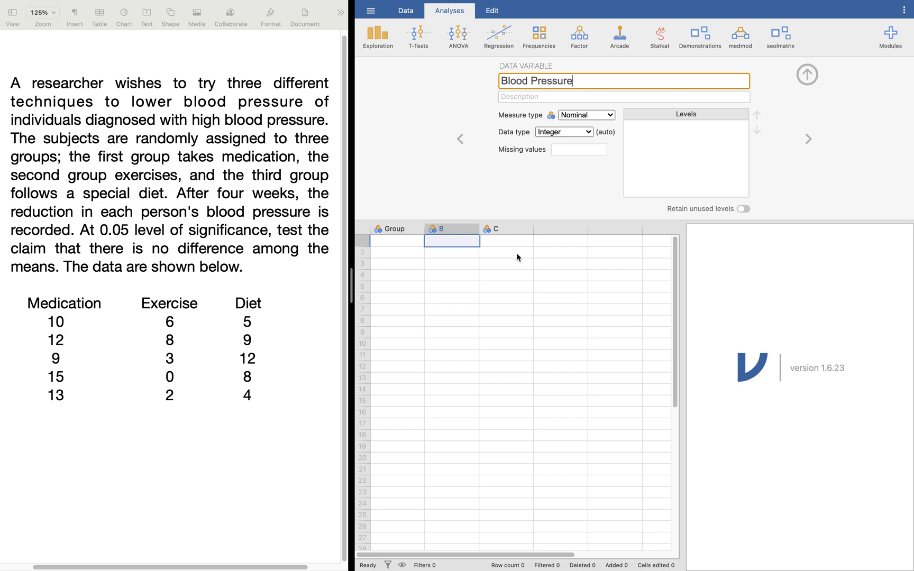
{"action": "left_click", "coordinate": [811, 78]}
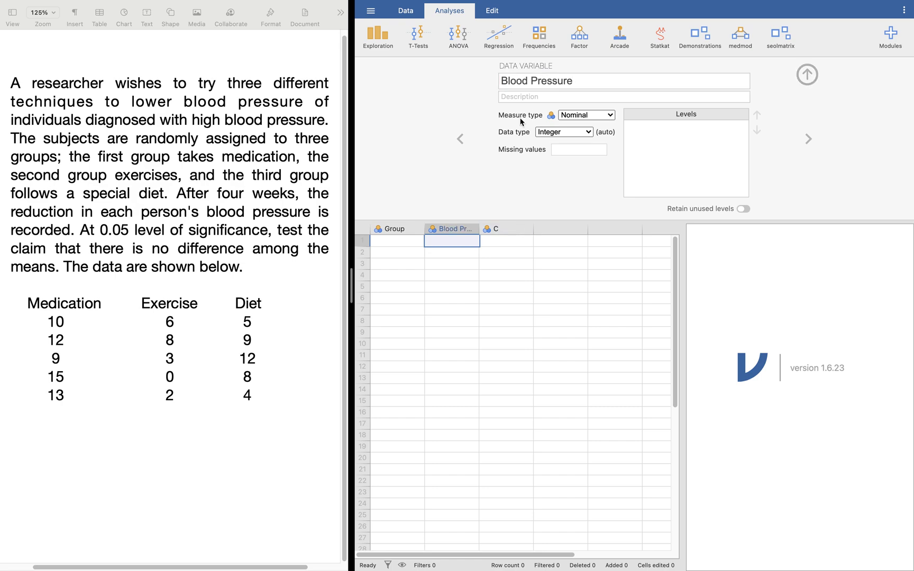
{"action": "left_click", "coordinate": [815, 72]}
Step: Delete the unused column C from the data sheet and confirm the deletion
{"action": "left_click", "coordinate": [516, 64]}
{"action": "right_click", "coordinate": [513, 61]}
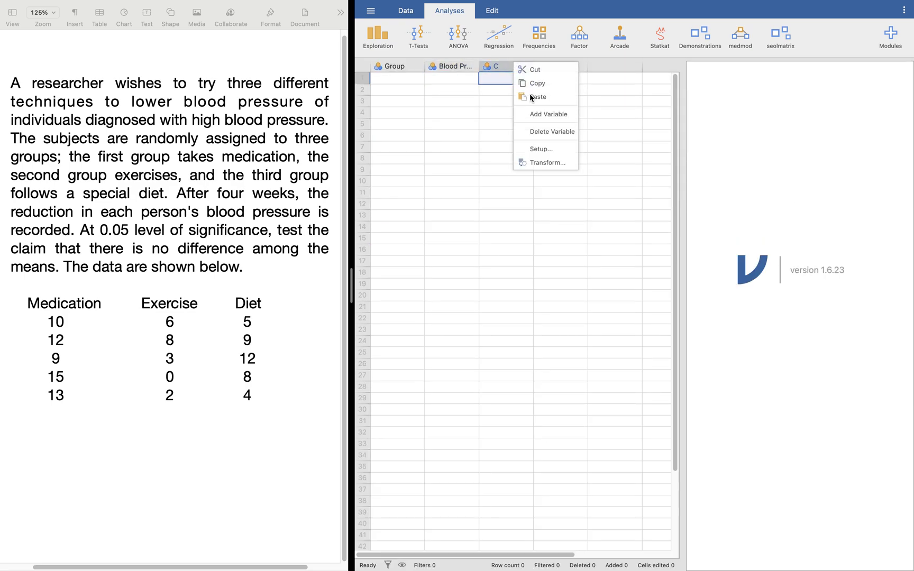
{"action": "left_click", "coordinate": [546, 132]}
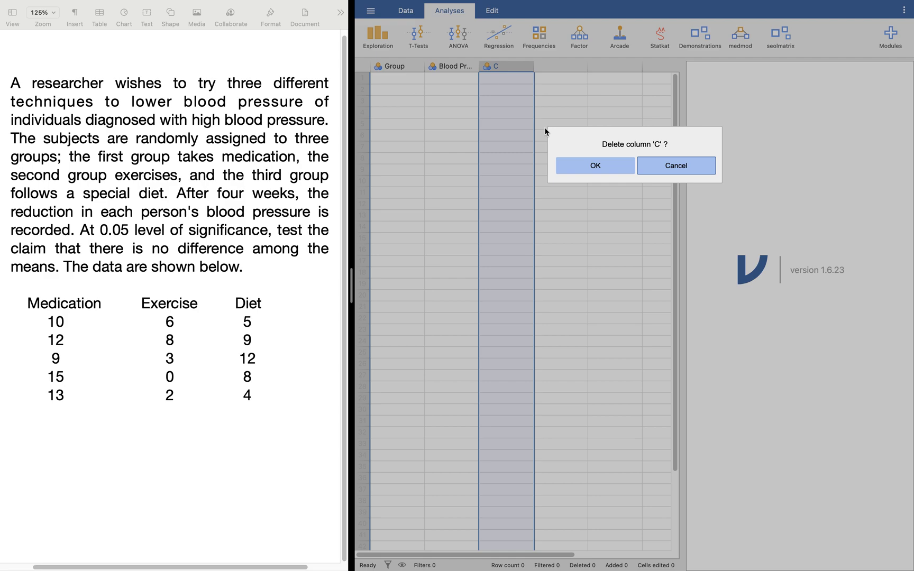
{"action": "left_click", "coordinate": [570, 165]}
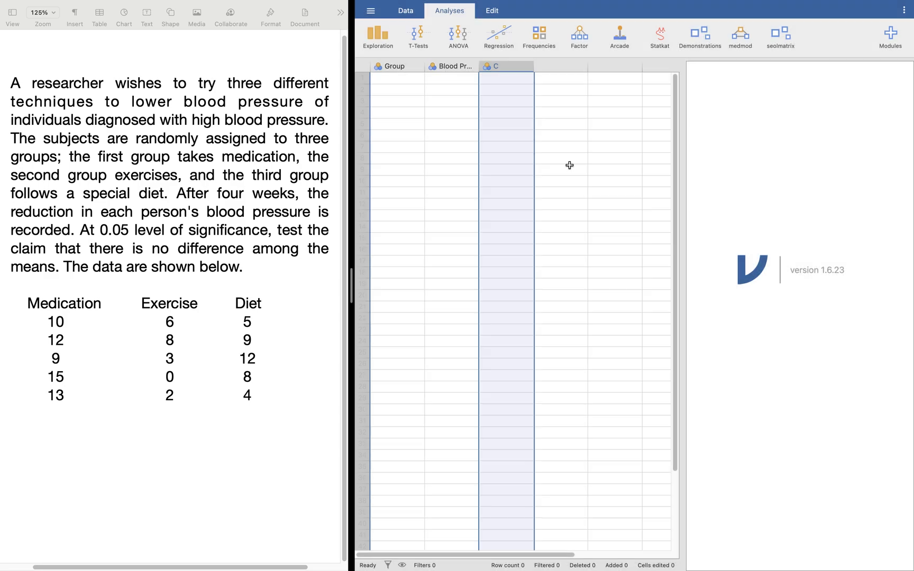
Step: Enter Med in row 1 and Exe in row 6 of the Group column
{"action": "left_click", "coordinate": [411, 78]}
{"action": "type", "text": "Med"}
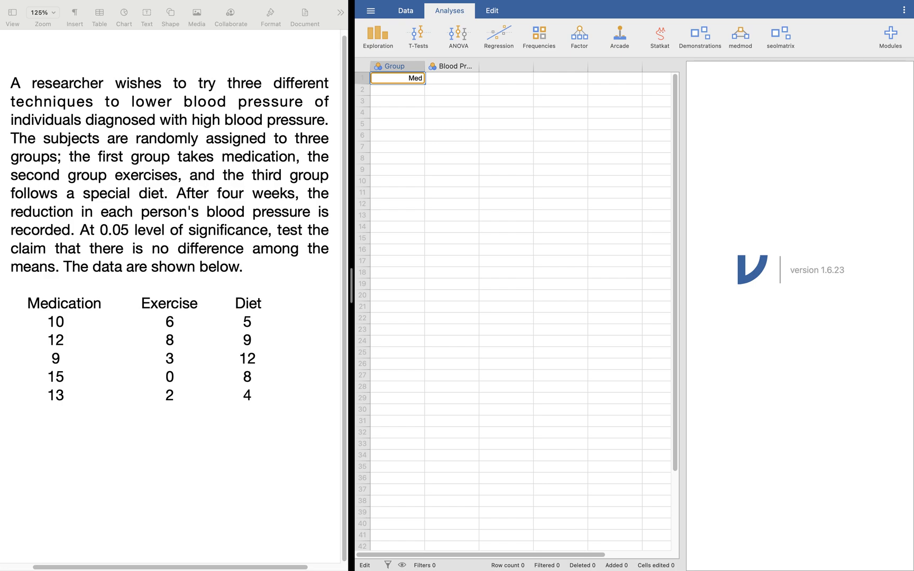
{"action": "key", "text": "Return"}
{"action": "key", "text": "Down"}
{"action": "key", "text": "Down"}
{"action": "key", "text": "Down"}
{"action": "key", "text": "Down"}
{"action": "type", "text": "Exe"}
{"action": "key", "text": "Return"}
Step: Enter Diet in row 11 of the Group column
{"action": "key", "text": "Down"}
{"action": "key", "text": "Down"}
{"action": "key", "text": "Down"}
{"action": "key", "text": "Down"}
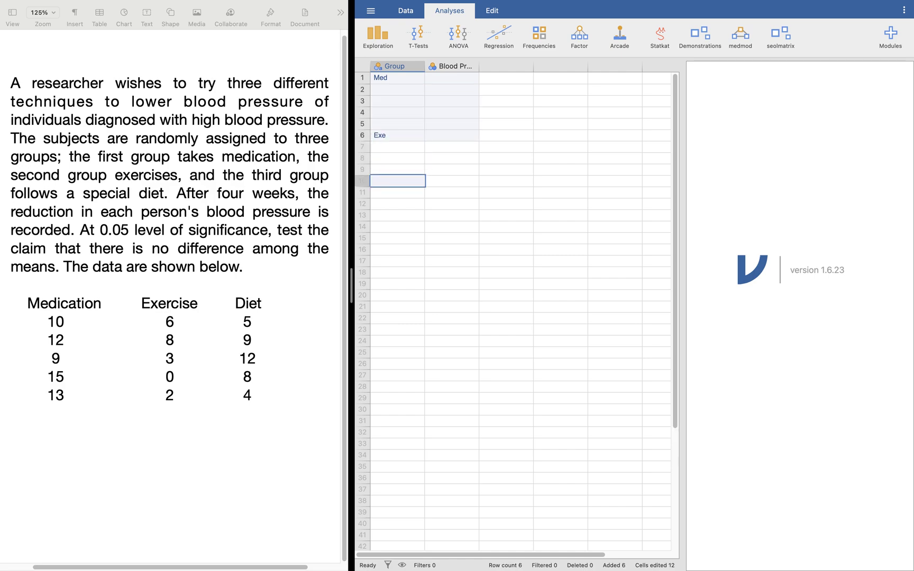
{"action": "type", "text": "t"}
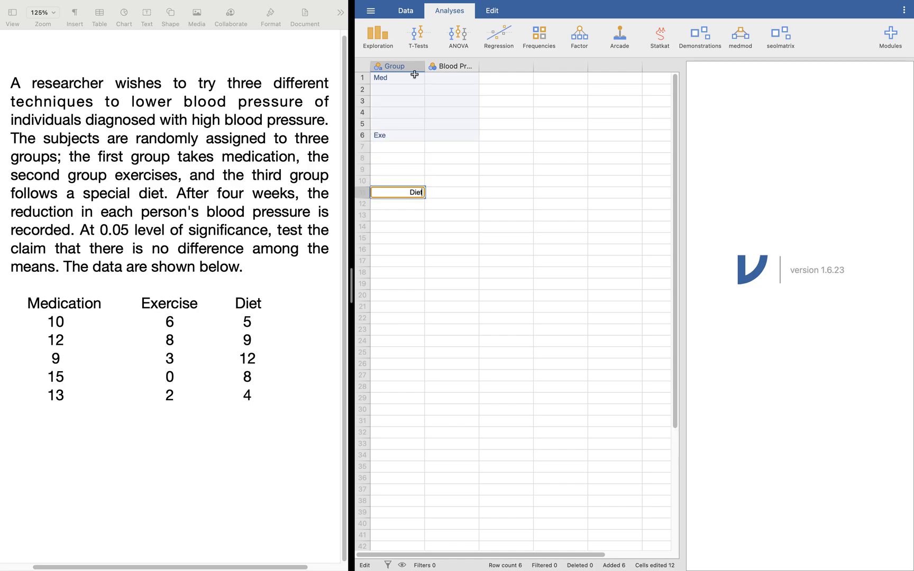
{"action": "key", "text": "Return"}
Step: Copy the Med label from row 1 into rows 2 to 5 of the Group column
{"action": "left_click_drag", "start_coordinate": [436, 78], "coordinate": [400, 77]}
{"action": "left_click", "coordinate": [397, 78]}
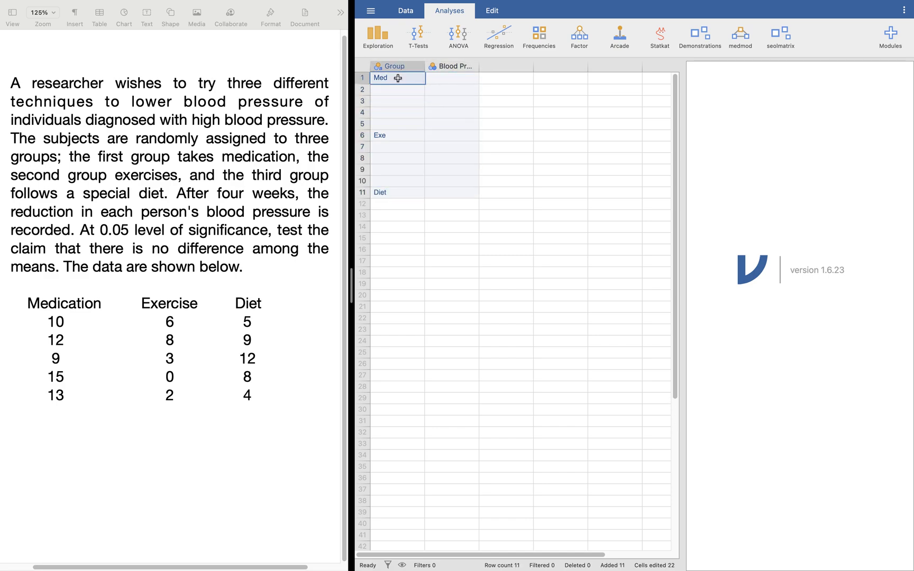
{"action": "key", "text": "super+c"}
{"action": "key", "text": "Down"}
{"action": "key", "text": "shift+Down"}
{"action": "key", "text": "shift+Down"}
{"action": "key", "text": "shift+Down"}
{"action": "key", "text": "super+v"}
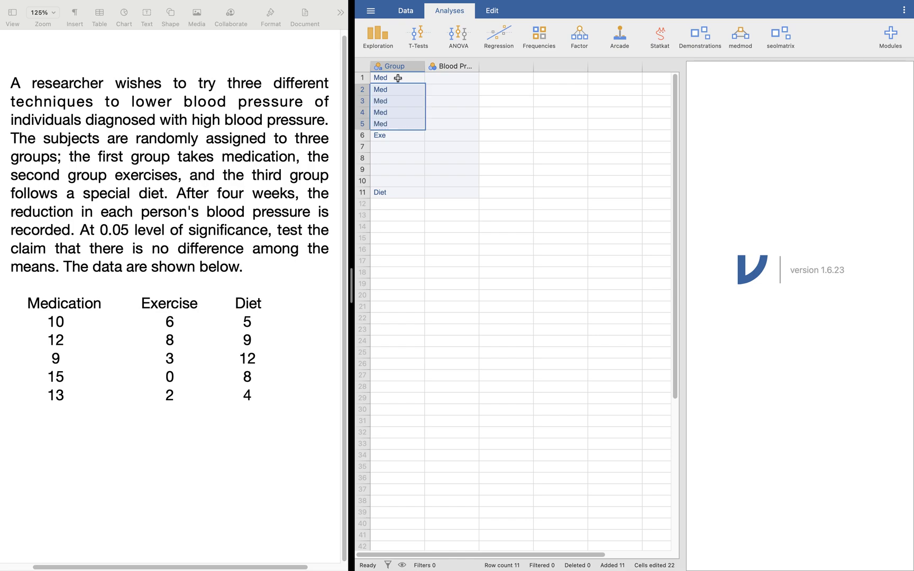
Step: Enter the Medication values 10, 12, 9, 15 and 13 in rows 1 to 5 of the Blood Pressure column
{"action": "key", "text": "Up"}
{"action": "key", "text": "Right"}
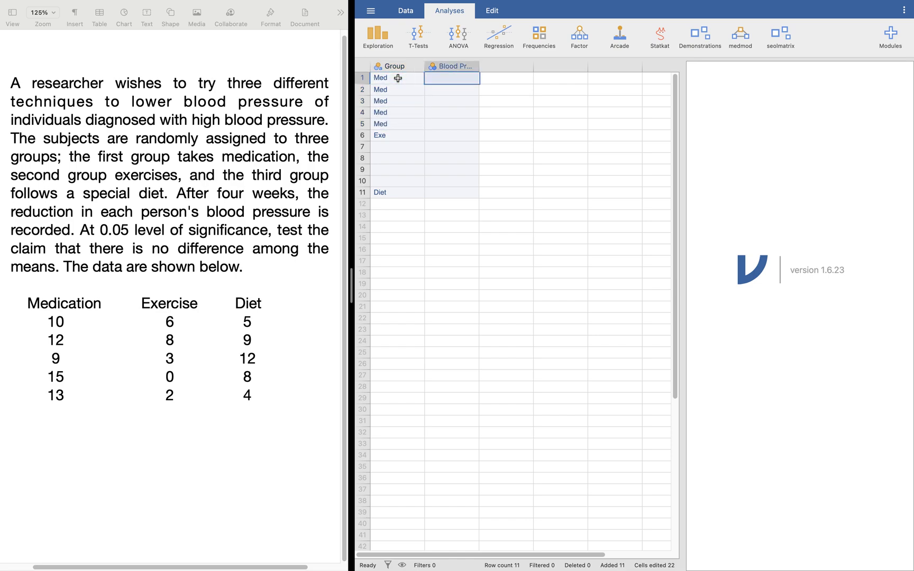
{"action": "type", "text": "10"}
{"action": "key", "text": "Return"}
{"action": "type", "text": "12"}
{"action": "key", "text": "Return"}
{"action": "type", "text": "9"}
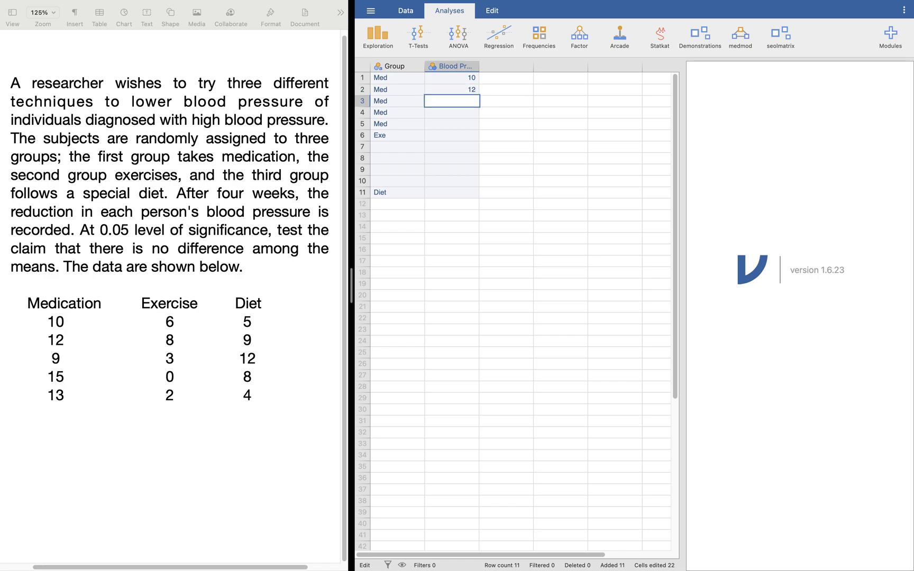
{"action": "key", "text": "Return"}
{"action": "type", "text": "15"}
{"action": "key", "text": "Return"}
{"action": "type", "text": "13"}
{"action": "key", "text": "Return"}
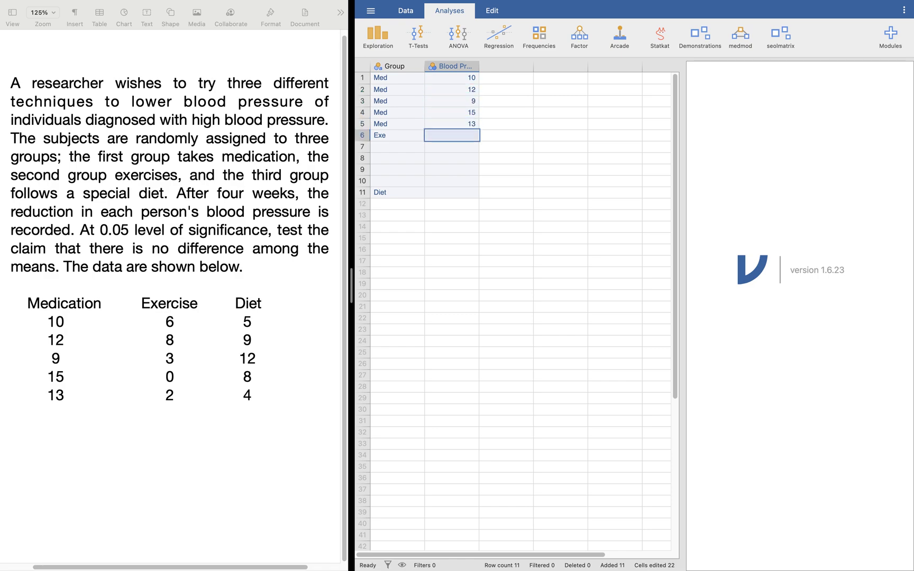
Step: Copy the Exe label from row 6 into rows 7 to 10 of the Group column
{"action": "left_click", "coordinate": [398, 135]}
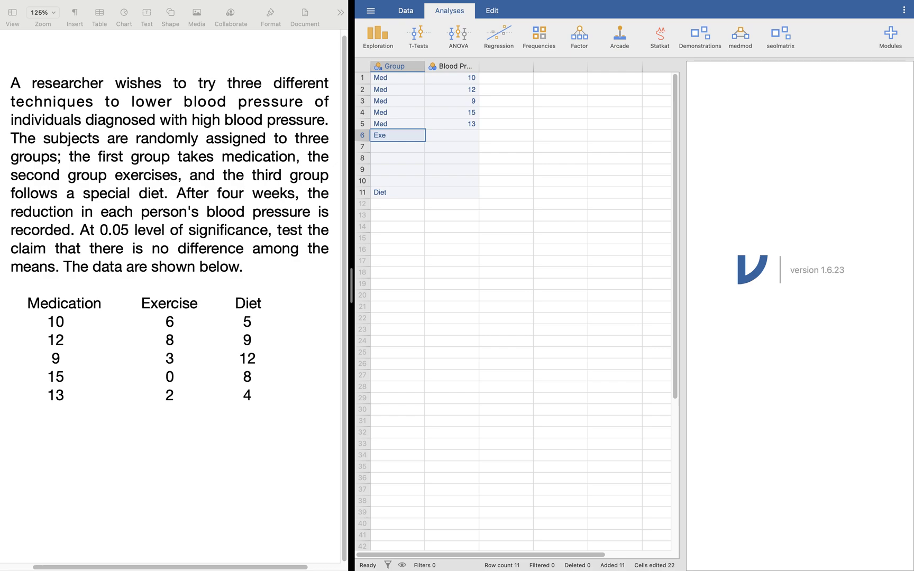
{"action": "key", "text": "cmd+c"}
{"action": "key", "text": "Down"}
{"action": "key", "text": "shift+Down"}
{"action": "key", "text": "shift+Down"}
{"action": "key", "text": "shift+Down"}
{"action": "key", "text": "cmd+v"}
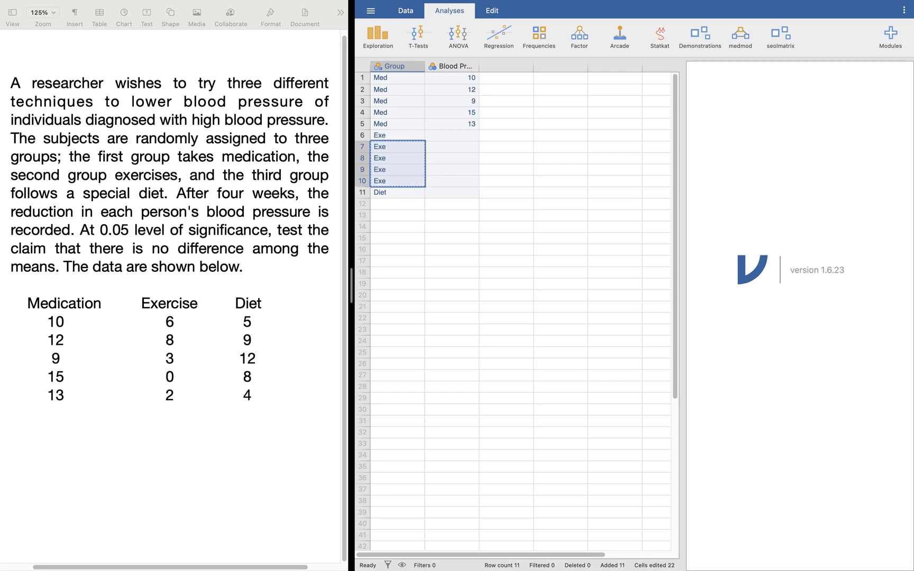
Step: Enter the Exercise values 6, 8, 3, 0 and 2 in rows 6 to 10 of the Blood Pressure column
{"action": "key", "text": "Up"}
{"action": "key", "text": "Right"}
{"action": "type", "text": "6"}
{"action": "key", "text": "Return"}
{"action": "type", "text": "8"}
{"action": "key", "text": "Return"}
{"action": "type", "text": "3"}
{"action": "key", "text": "Return"}
{"action": "type", "text": "0"}
{"action": "key", "text": "Return"}
{"action": "type", "text": "2"}
{"action": "key", "text": "Return"}
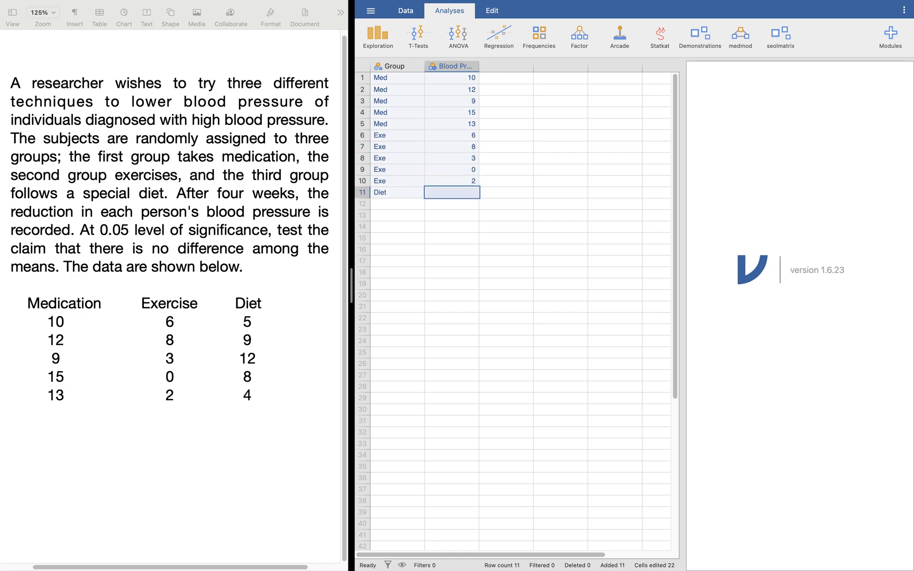
Step: Copy the Diet label from row 11 into rows 12 to 15 of the Group column
{"action": "left_click", "coordinate": [397, 192]}
{"action": "key", "text": "Return"}
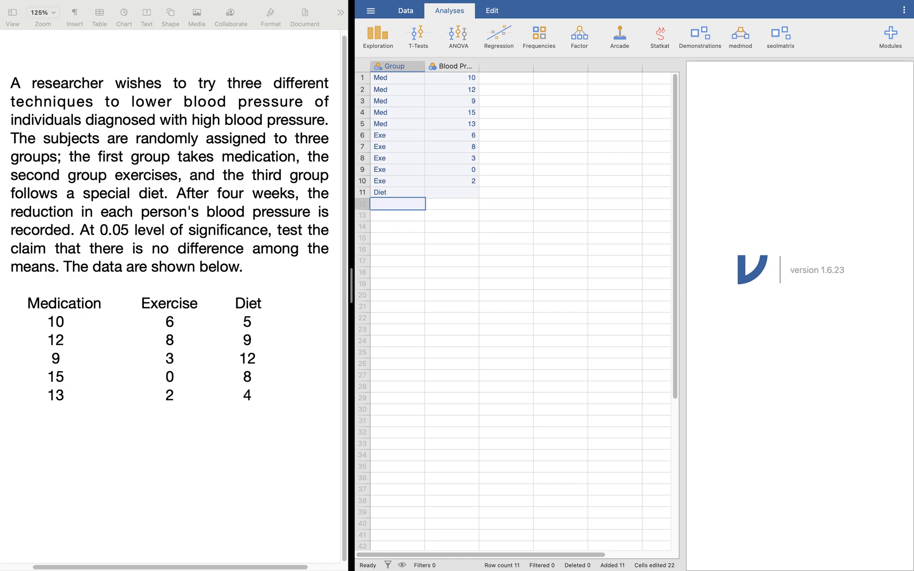
{"action": "key", "text": "shift+Down"}
{"action": "key", "text": "shift+Down"}
{"action": "key", "text": "shift+Down"}
{"action": "key", "text": "ctrl+v"}
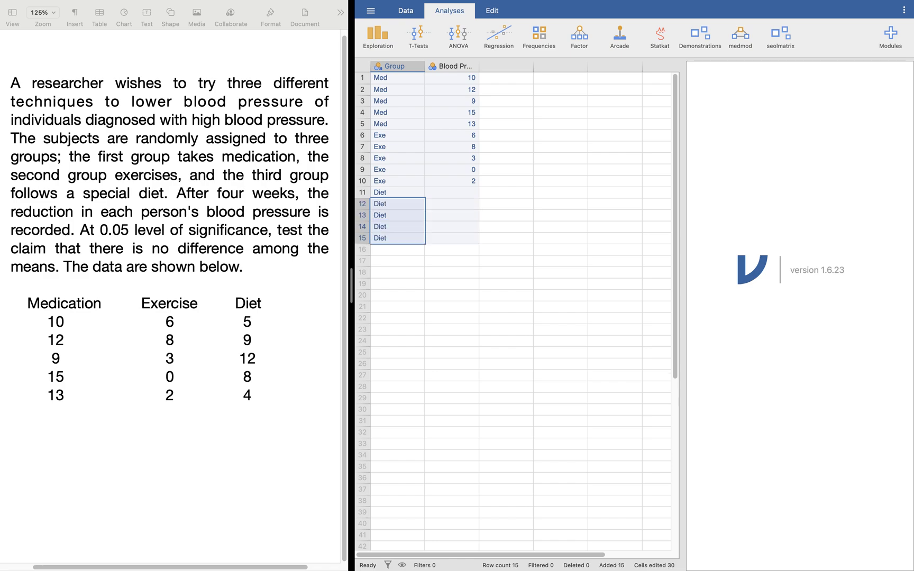
Step: Enter the Diet values 5, 9, 12, 8 and 4 in rows 11 to 15 of the Blood Pressure column
{"action": "left_click", "coordinate": [397, 192]}
{"action": "left_click", "coordinate": [452, 192]}
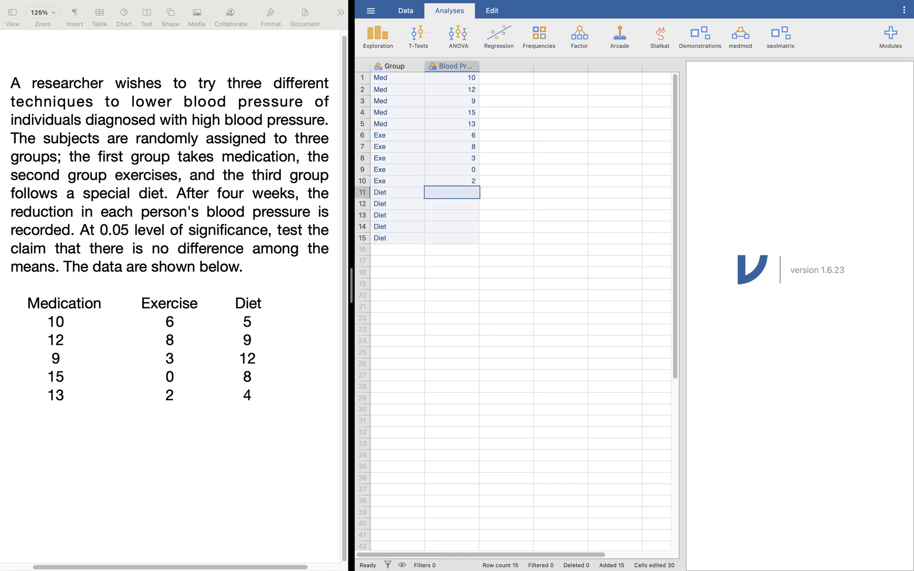
{"action": "type", "text": "5"}
{"action": "key", "text": "Return"}
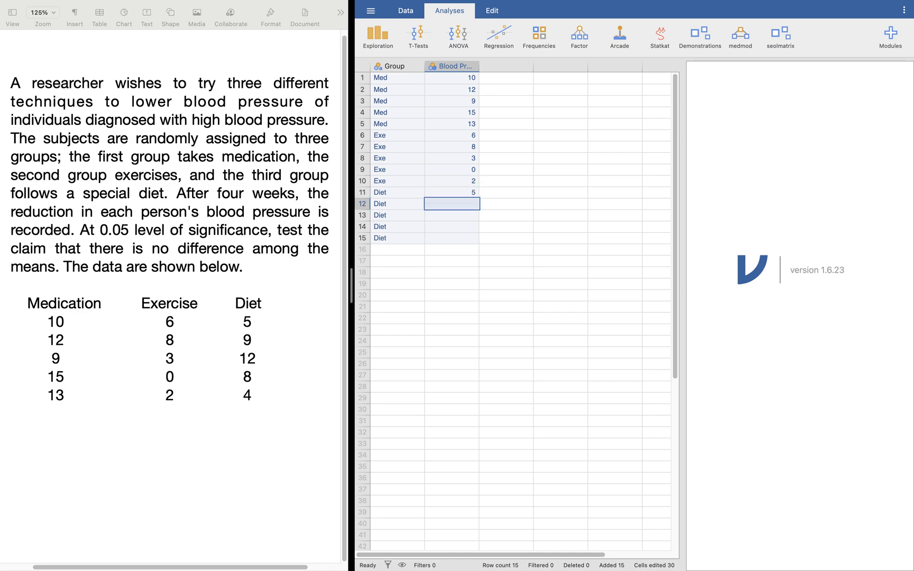
{"action": "type", "text": "9"}
{"action": "key", "text": "Return"}
{"action": "type", "text": "12"}
{"action": "key", "text": "Return"}
{"action": "type", "text": "8"}
{"action": "key", "text": "Return"}
{"action": "type", "text": "4"}
{"action": "key", "text": "Return"}
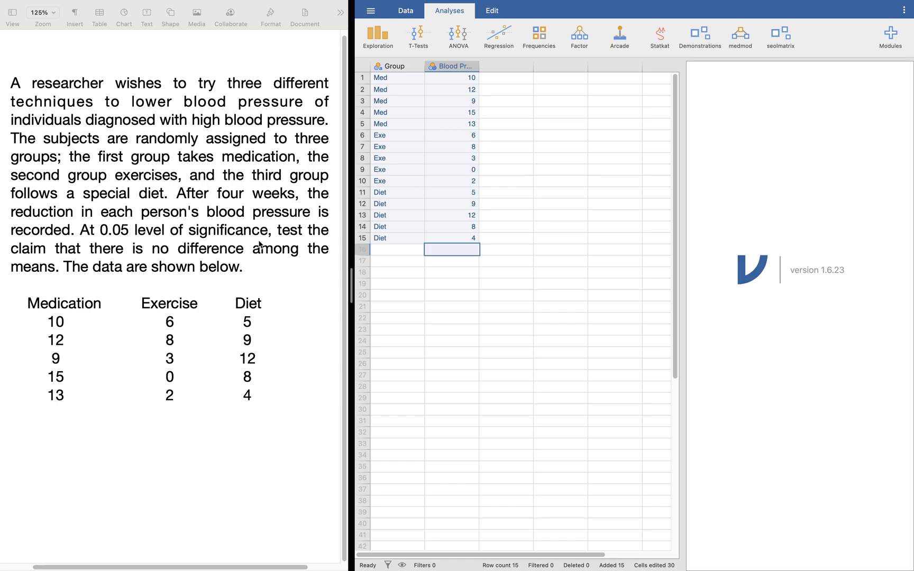
{"action": "left_click", "coordinate": [444, 82]}
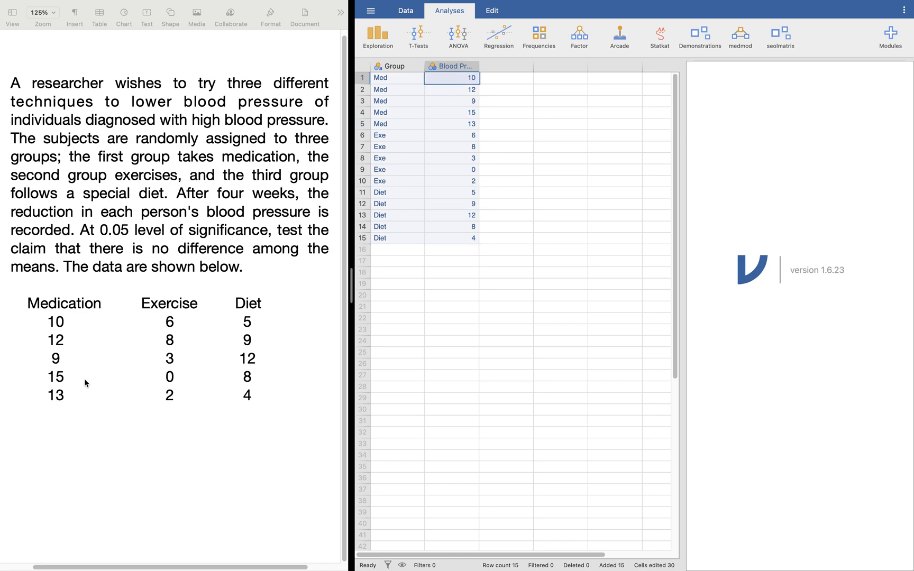
{"action": "left_click", "coordinate": [436, 136]}
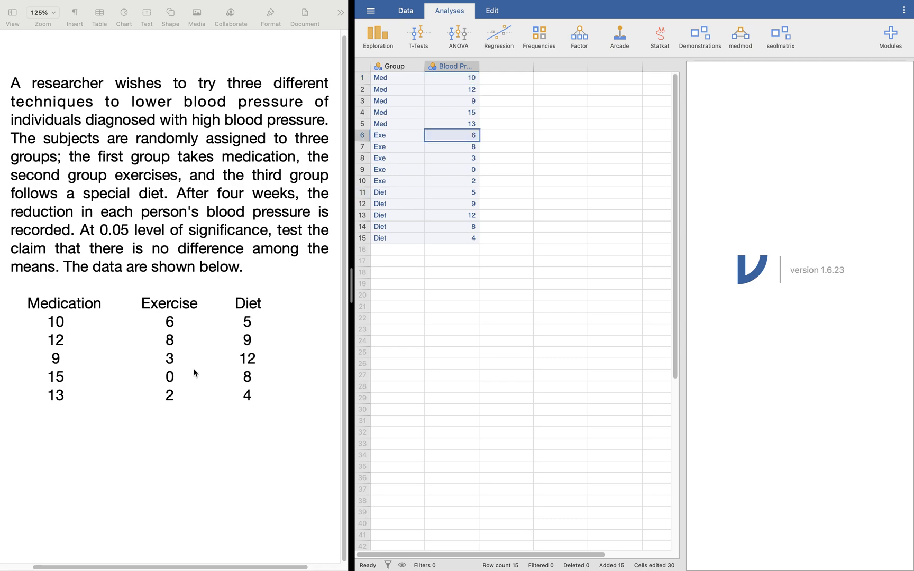
{"action": "left_click", "coordinate": [445, 192]}
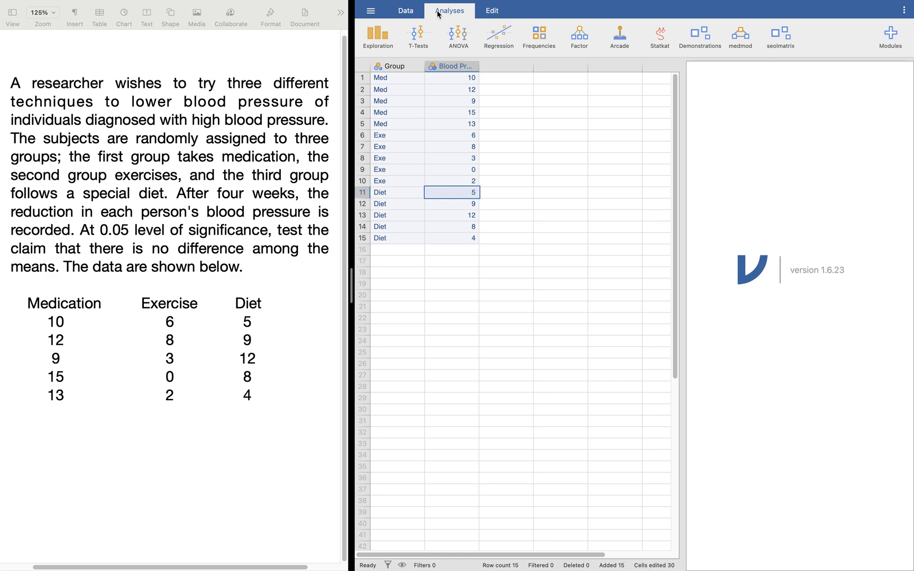
{"action": "left_click", "coordinate": [406, 12]}
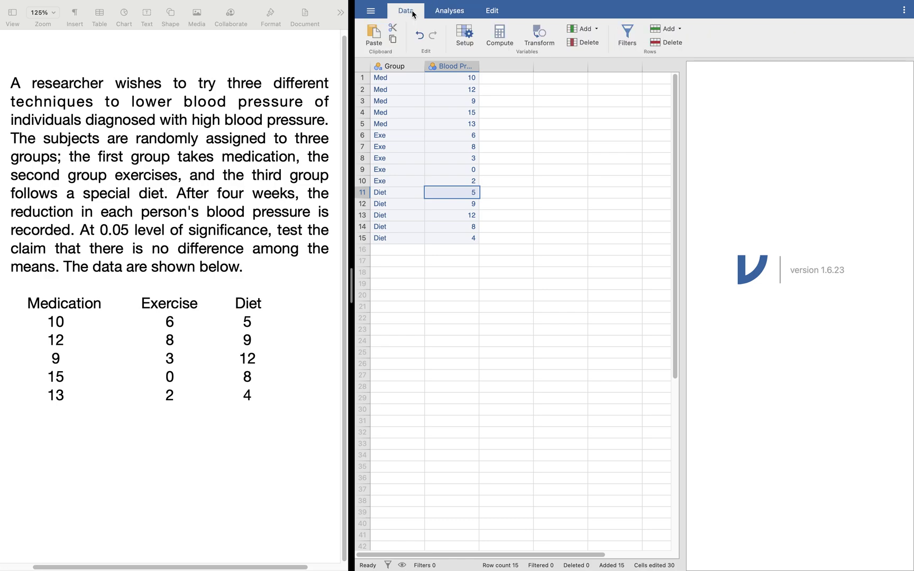
{"action": "left_click", "coordinate": [446, 16]}
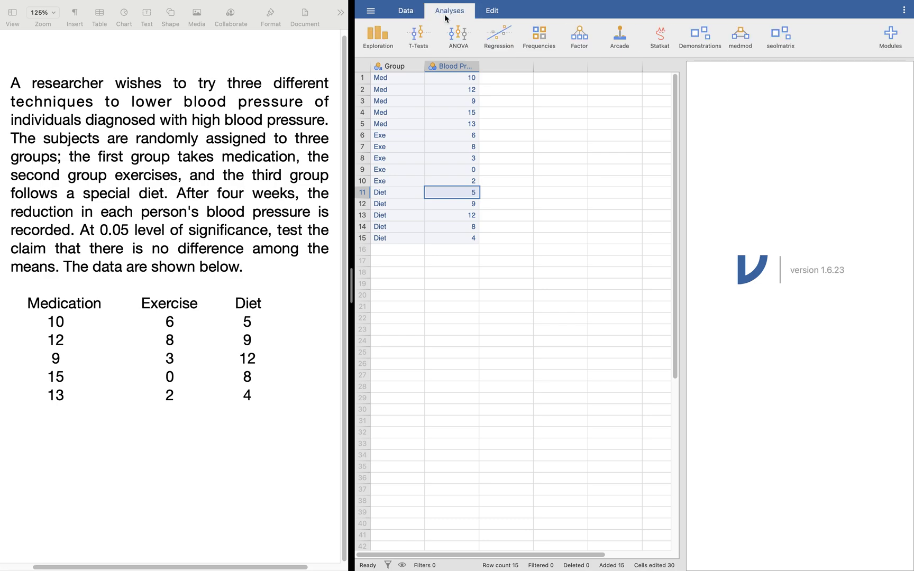
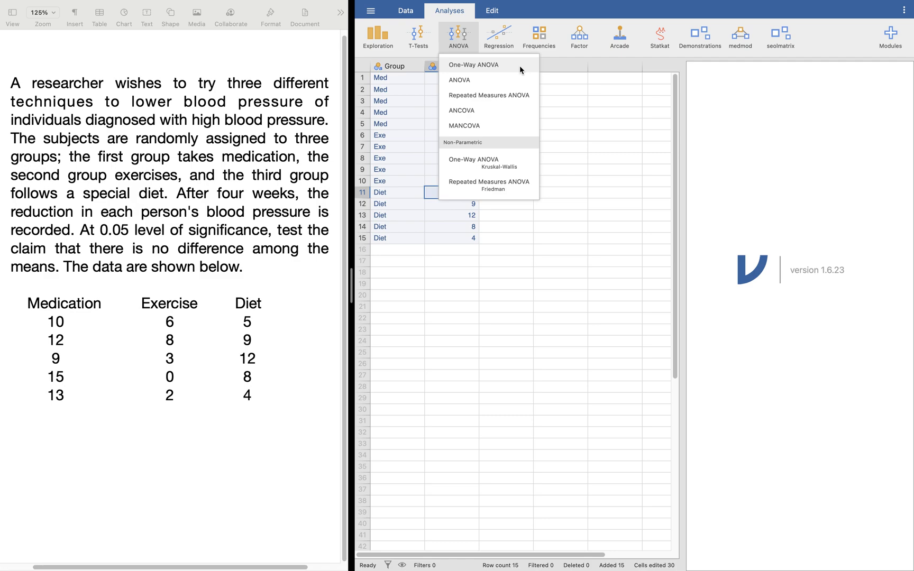
Step: Start a One-Way ANOVA with Blood Pressure as the dependent variable and Group as the grouping variable
{"action": "left_click", "coordinate": [520, 67]}
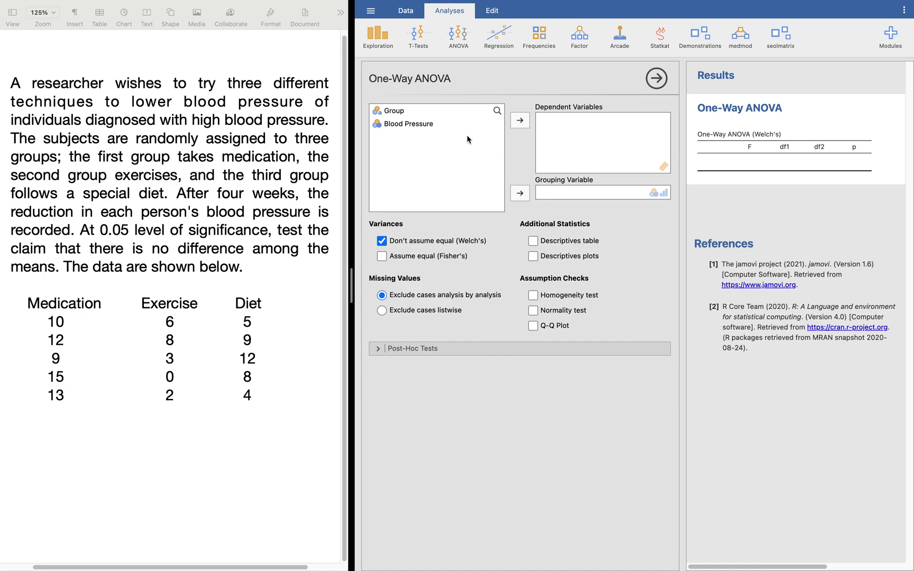
{"action": "left_click", "coordinate": [434, 112]}
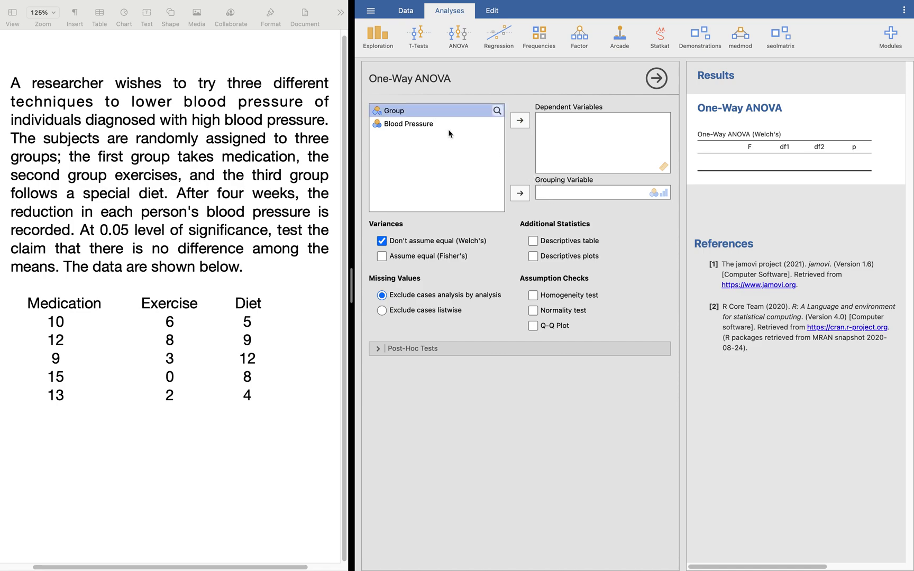
{"action": "left_click", "coordinate": [520, 193]}
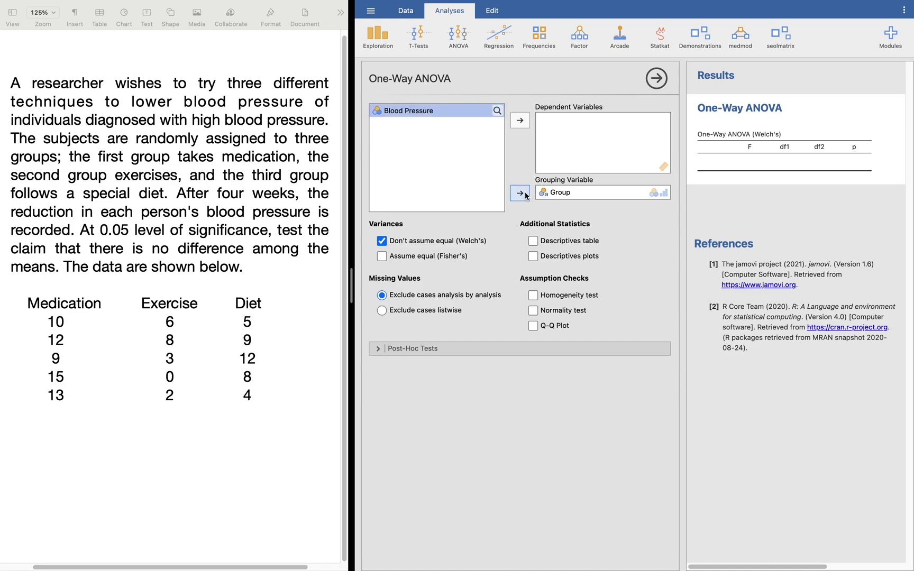
{"action": "left_click", "coordinate": [527, 123]}
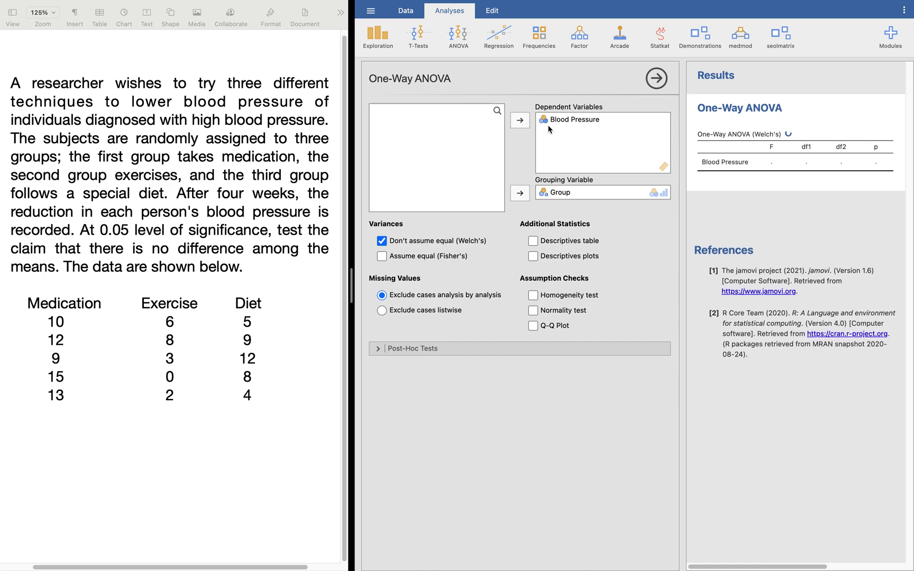
Step: Change the Blood Pressure variable's measure type to Continuous
{"action": "left_click", "coordinate": [401, 14]}
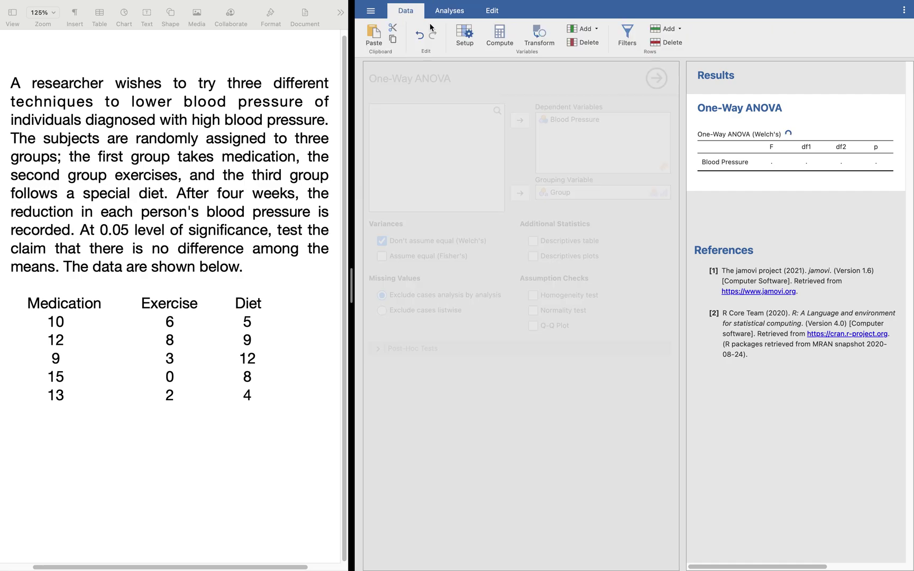
{"action": "left_click", "coordinate": [468, 68]}
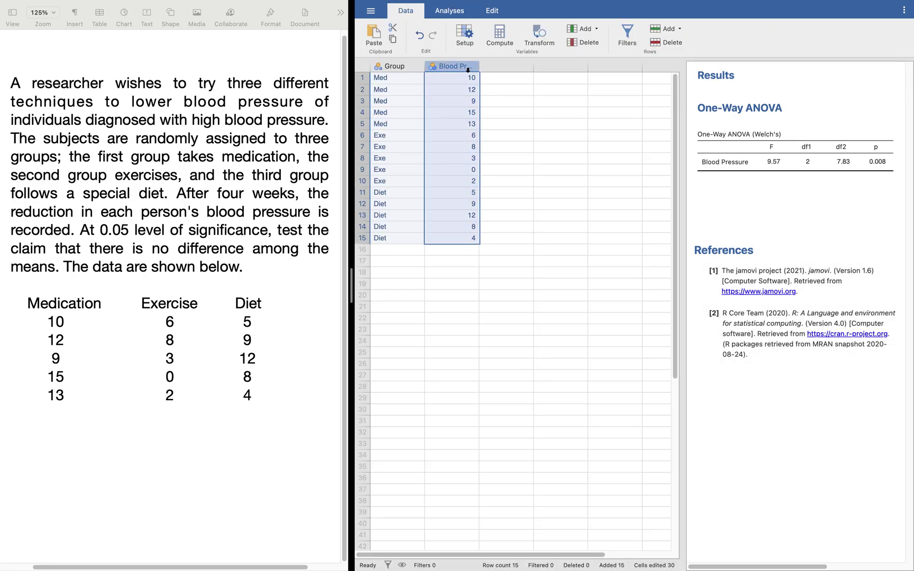
{"action": "double_click", "coordinate": [467, 68]}
{"action": "left_click", "coordinate": [586, 115]}
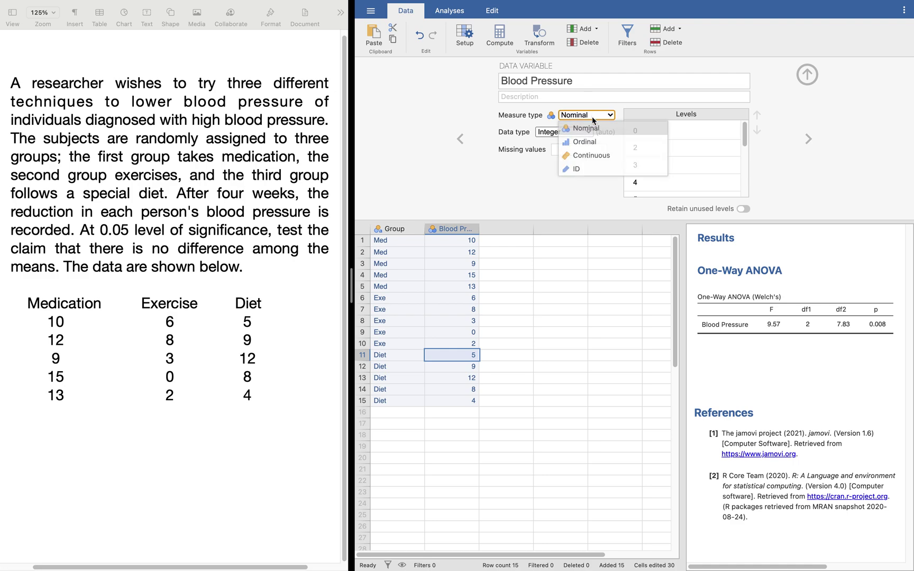
{"action": "left_click", "coordinate": [603, 154]}
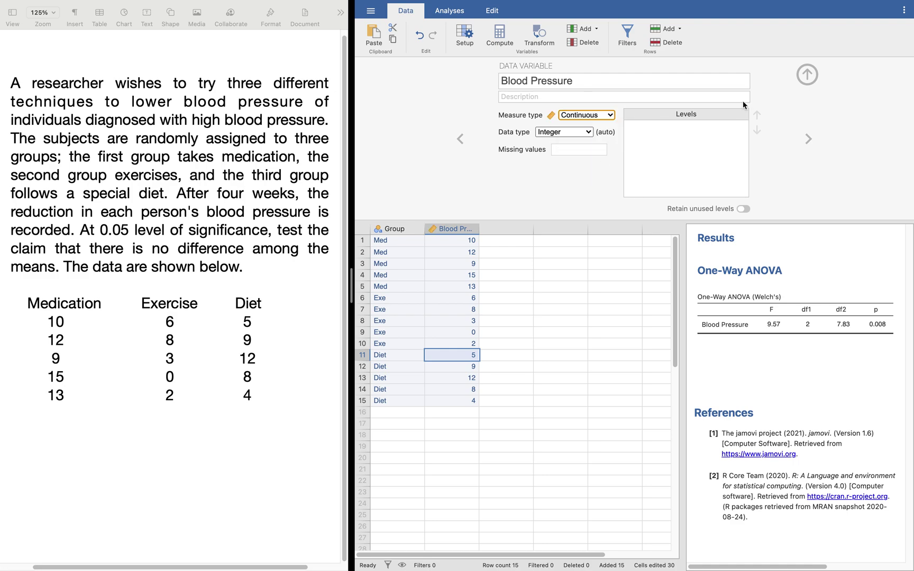
{"action": "left_click", "coordinate": [815, 74]}
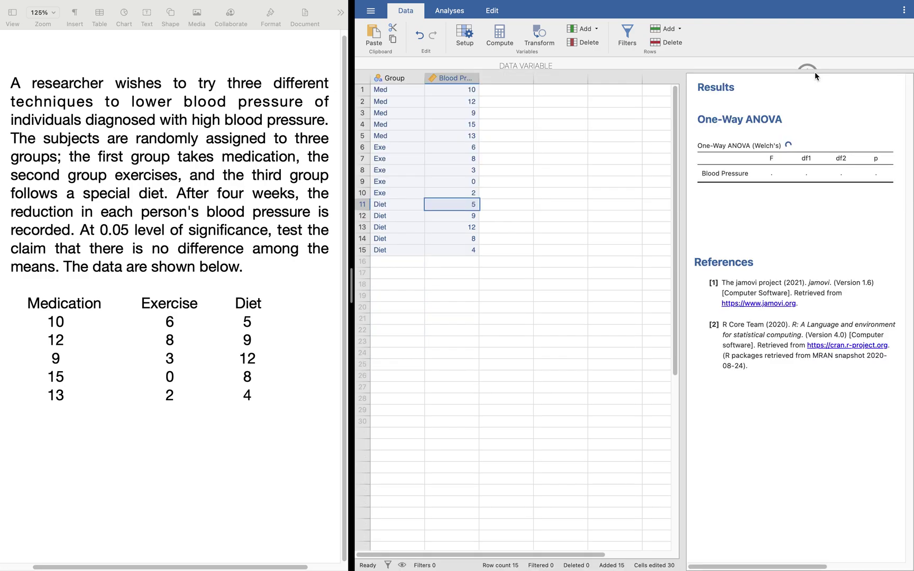
Step: Make the One-Way ANOVA assume equal variances (Fisher's) instead of Welch's, and add the descriptives table
{"action": "left_click", "coordinate": [773, 149]}
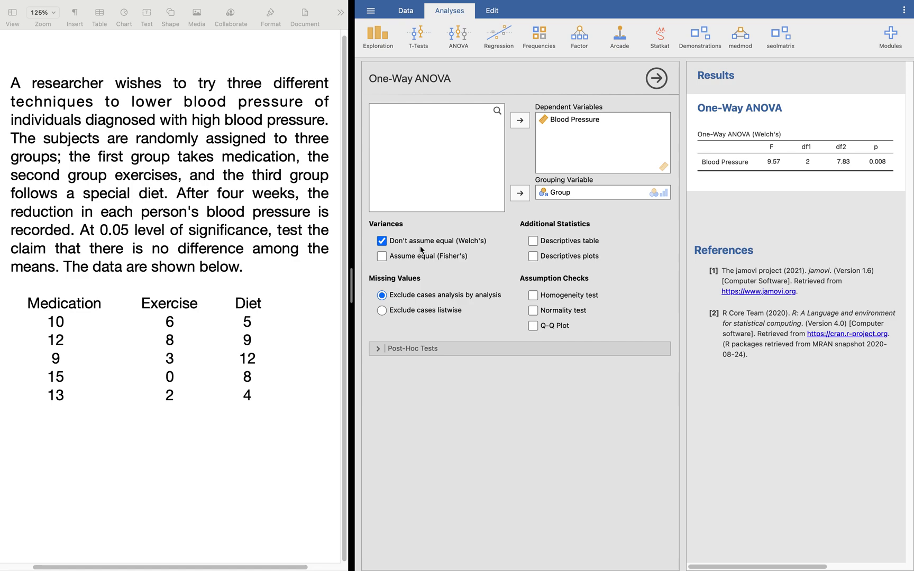
{"action": "left_click", "coordinate": [386, 244]}
{"action": "left_click", "coordinate": [383, 259]}
{"action": "left_click", "coordinate": [534, 242]}
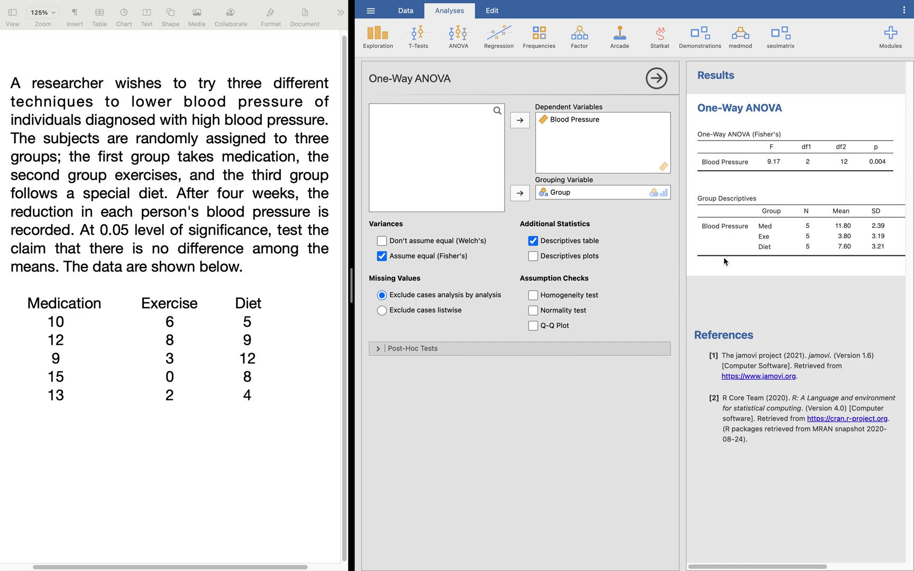
{"action": "scroll", "coordinate": [767, 266], "scroll_direction": "right", "scroll_amount": 3}
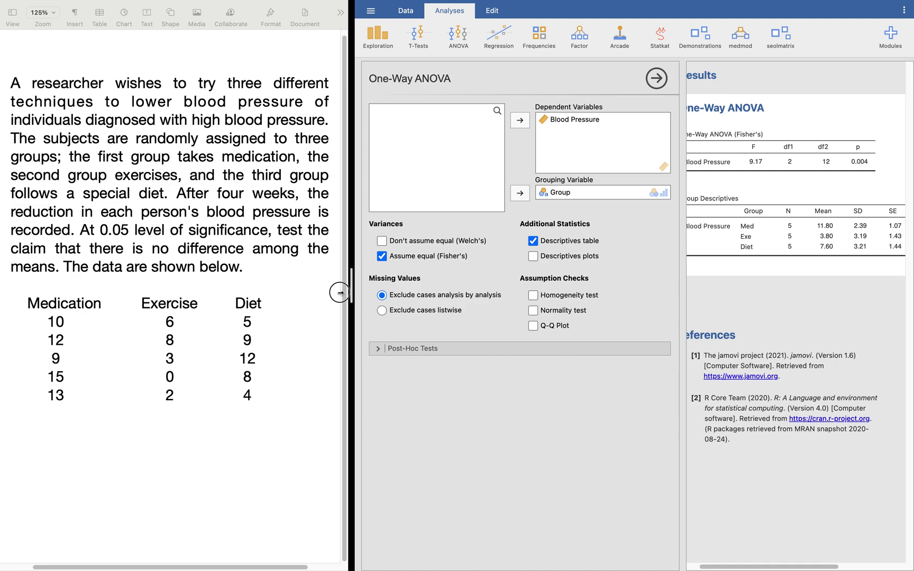
{"action": "scroll", "coordinate": [754, 229], "scroll_direction": "left", "scroll_amount": 2}
{"action": "scroll", "coordinate": [754, 229], "scroll_direction": "right", "scroll_amount": 3}
{"action": "scroll", "coordinate": [754, 229], "scroll_direction": "left", "scroll_amount": 2}
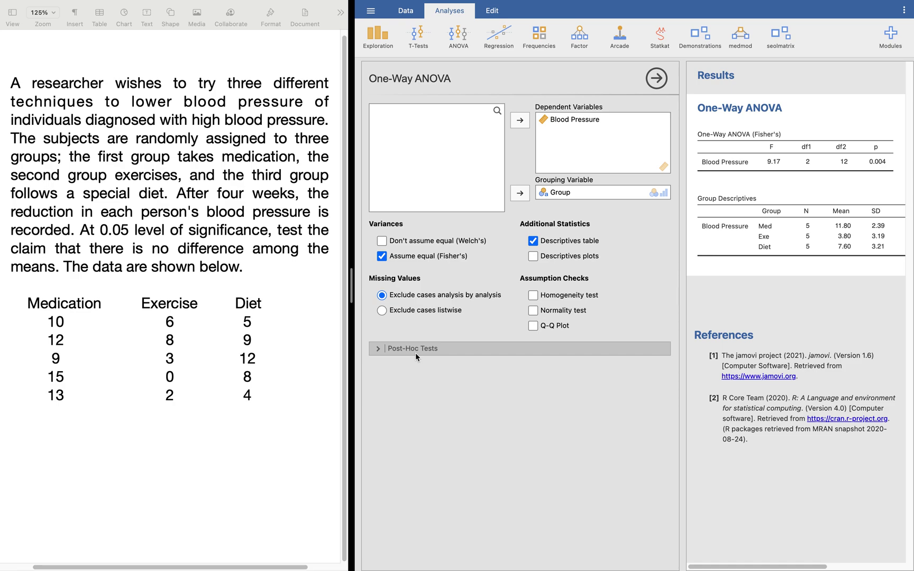
Step: Add a Tukey (equal variances) post-hoc test to the One-Way ANOVA and flag significant comparisons
{"action": "left_click", "coordinate": [379, 350]}
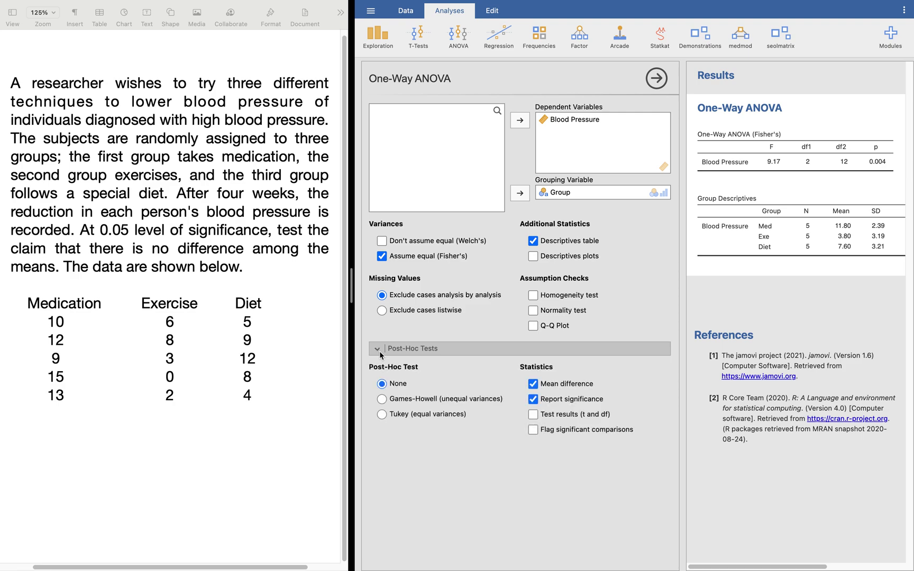
{"action": "left_click", "coordinate": [426, 259]}
{"action": "left_click", "coordinate": [426, 259]}
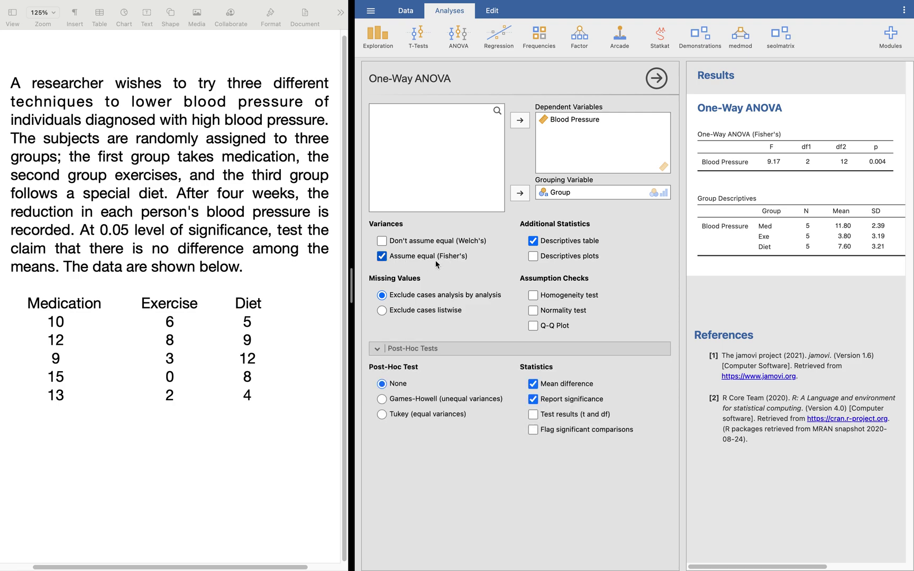
{"action": "left_click", "coordinate": [382, 415]}
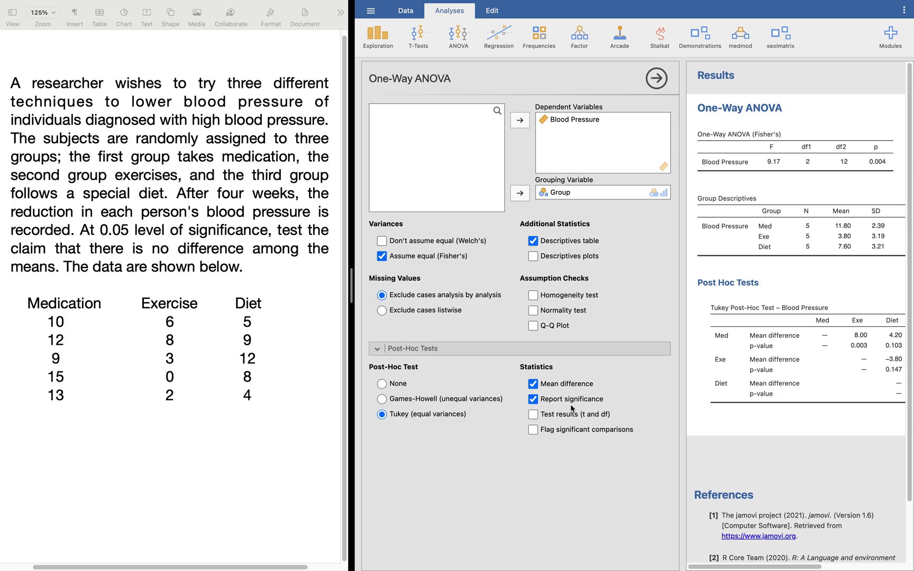
{"action": "left_click", "coordinate": [534, 432]}
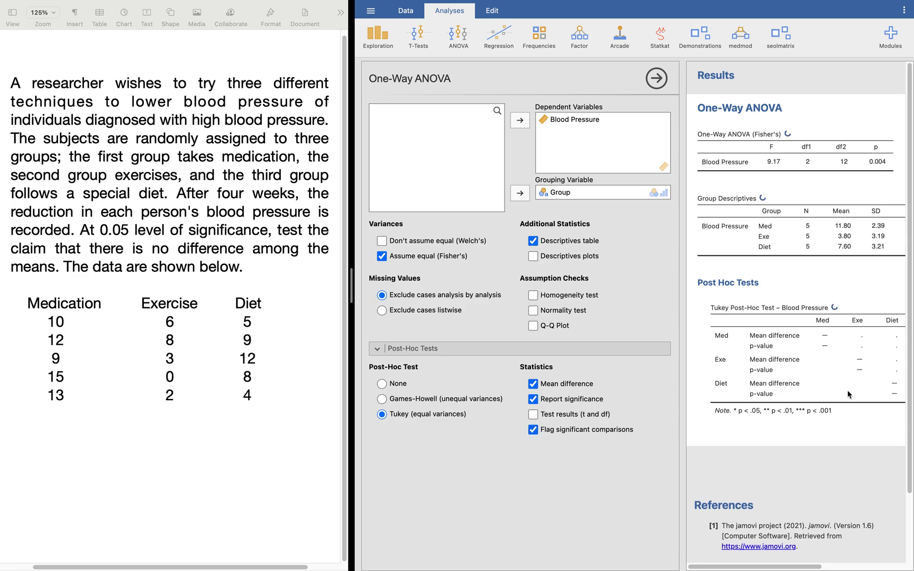
Step: Examine the Tukey post-hoc mean differences and p-values for each pair of medication, exercise and diet groups
{"action": "scroll", "coordinate": [848, 394], "scroll_direction": "right", "scroll_amount": 2}
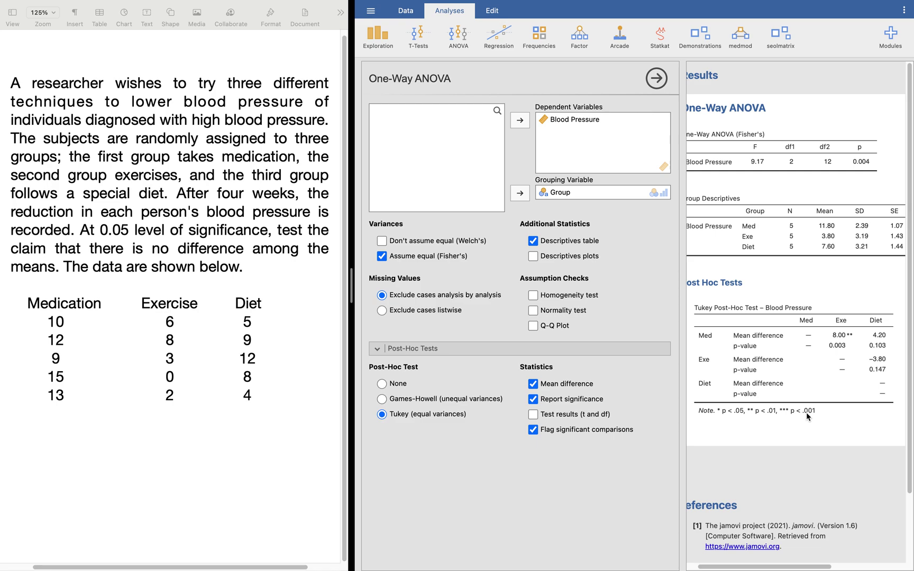
{"action": "scroll", "coordinate": [810, 360], "scroll_direction": "left", "scroll_amount": 2}
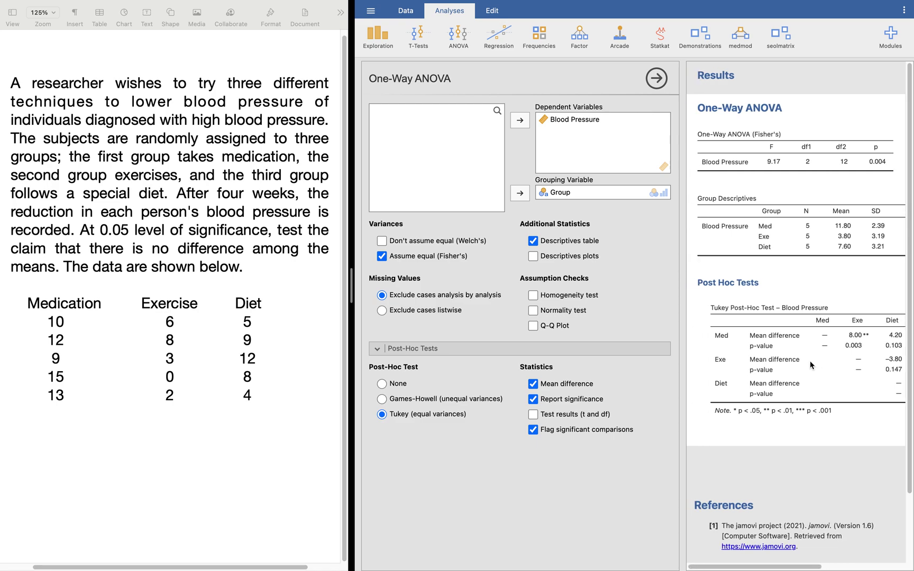
{"action": "scroll", "coordinate": [810, 361], "scroll_direction": "right", "scroll_amount": 3}
{"action": "scroll", "coordinate": [809, 361], "scroll_direction": "left", "scroll_amount": 2}
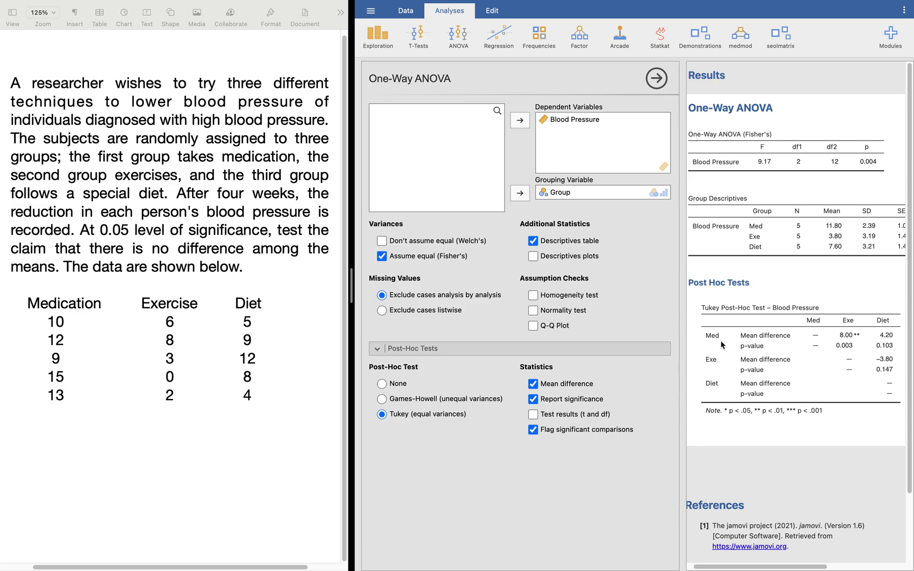
{"action": "left_click", "coordinate": [66, 306]}
{"action": "double_click", "coordinate": [66, 305]}
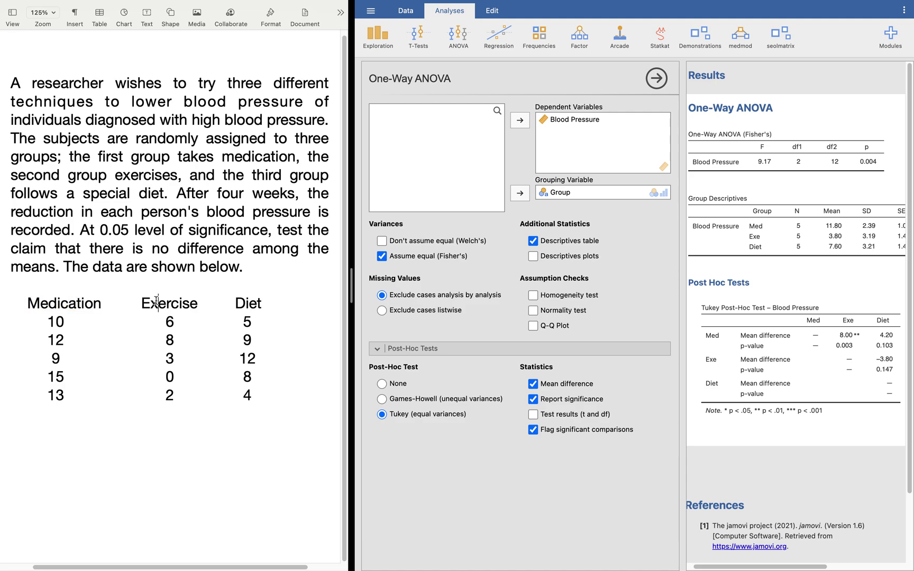
{"action": "double_click", "coordinate": [156, 301]}
{"action": "double_click", "coordinate": [70, 307]}
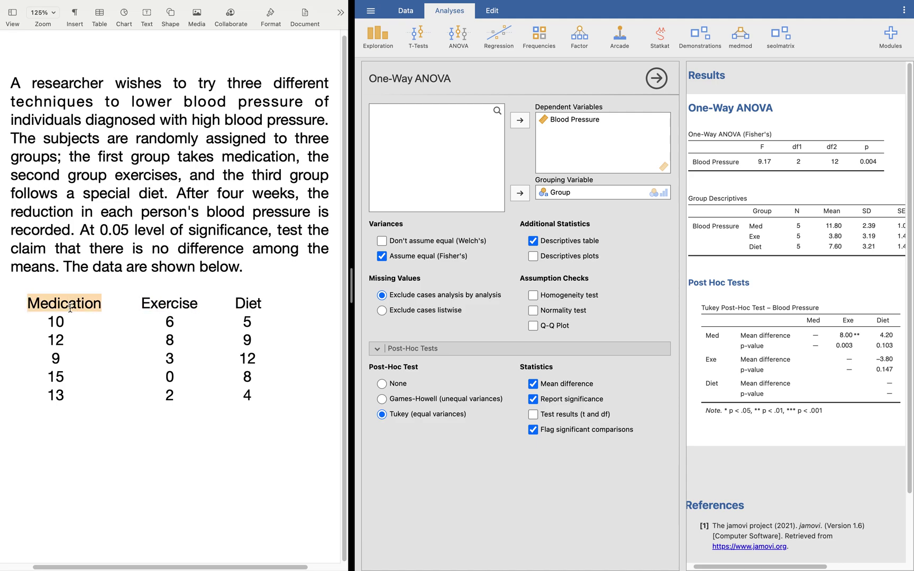
{"action": "double_click", "coordinate": [239, 303]}
{"action": "double_click", "coordinate": [159, 304]}
{"action": "double_click", "coordinate": [243, 304]}
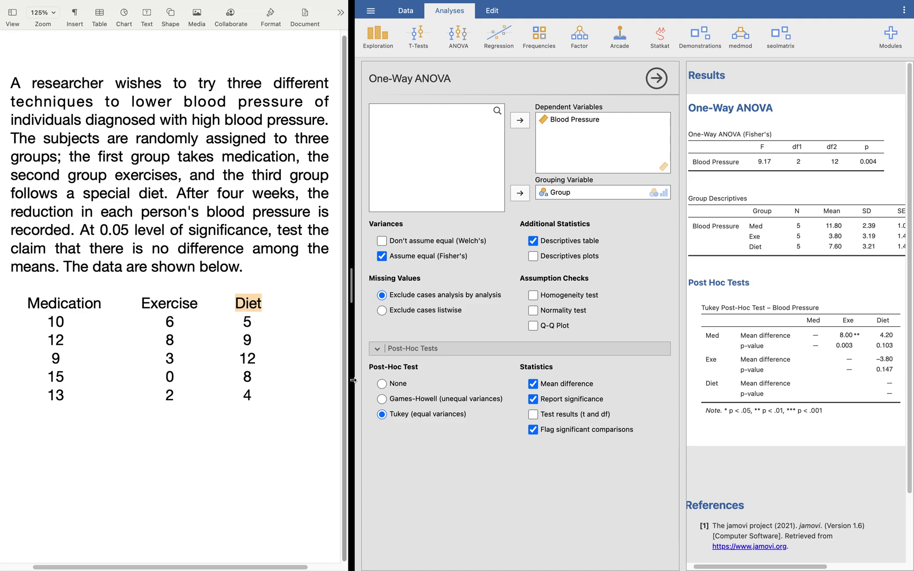
{"action": "left_click", "coordinate": [382, 414]}
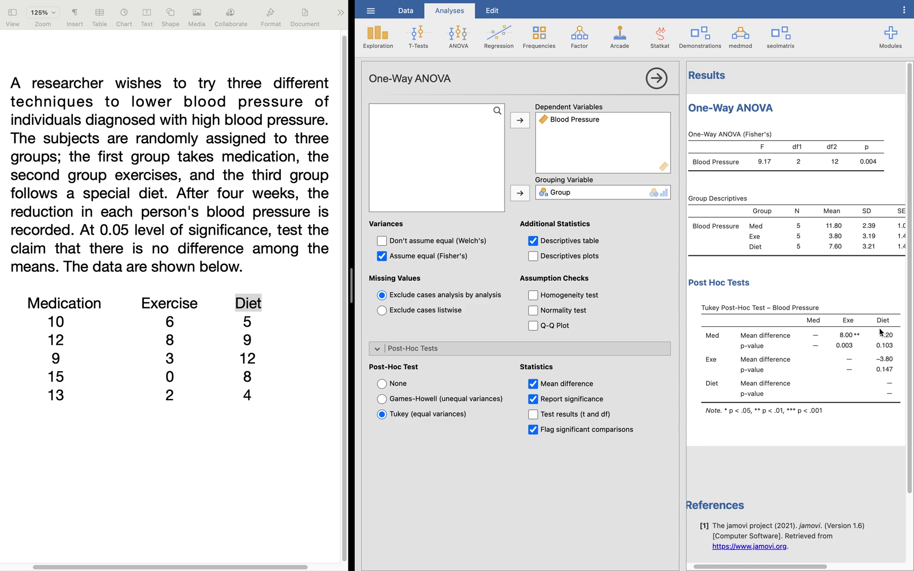
Step: Compare the Medication, Exercise and Diet columns in the problem statement with the post-hoc results to judge which technique lowers blood pressure more
{"action": "left_click", "coordinate": [96, 321]}
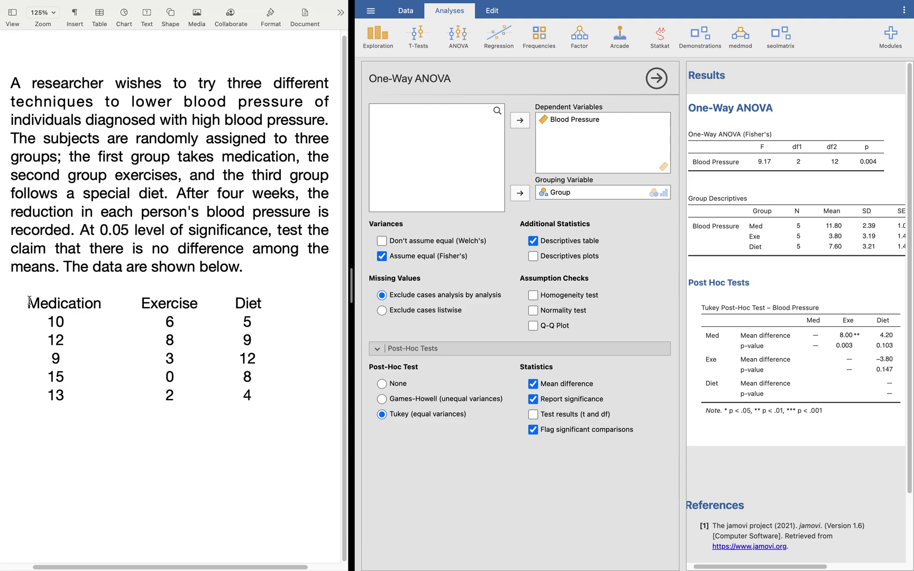
{"action": "left_click_drag", "start_coordinate": [29, 301], "coordinate": [90, 383]}
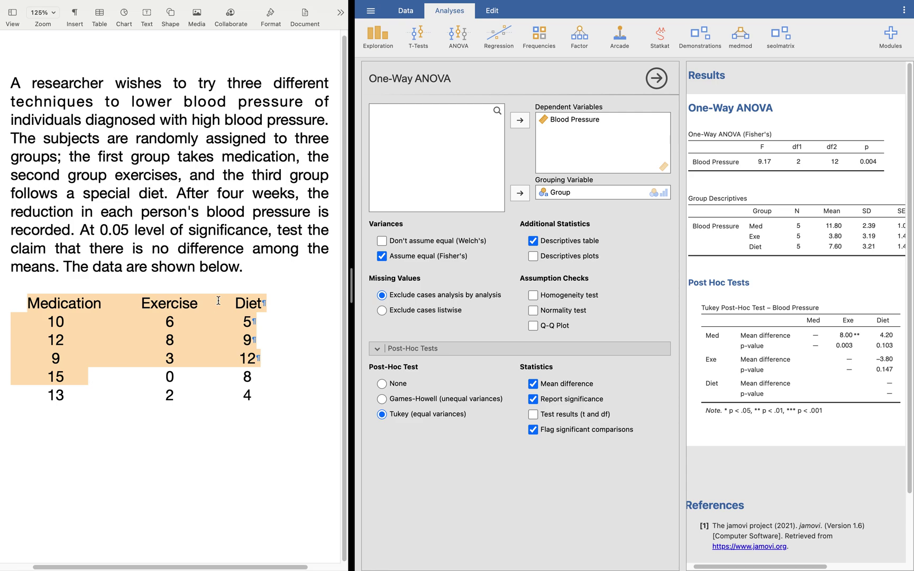
{"action": "left_click", "coordinate": [159, 303]}
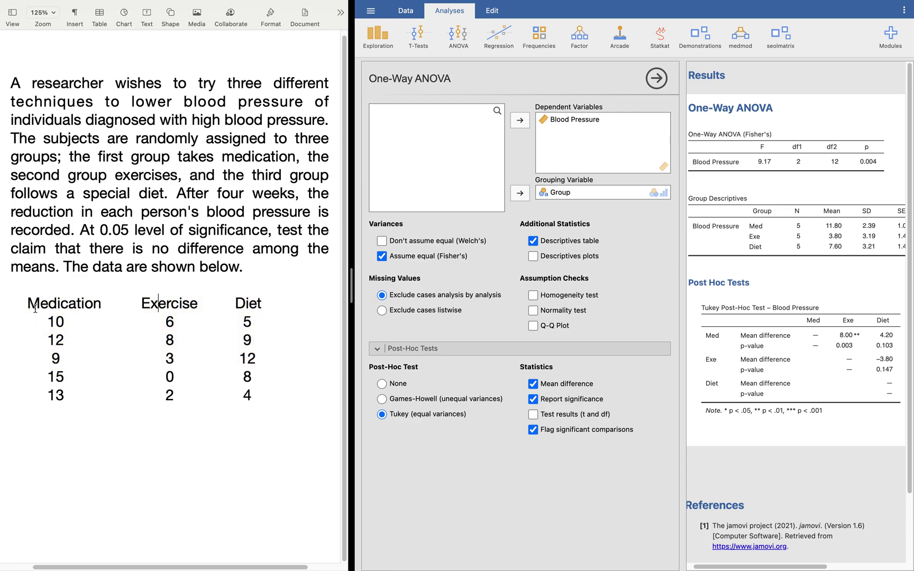
{"action": "double_click", "coordinate": [71, 313]}
{"action": "double_click", "coordinate": [78, 300]}
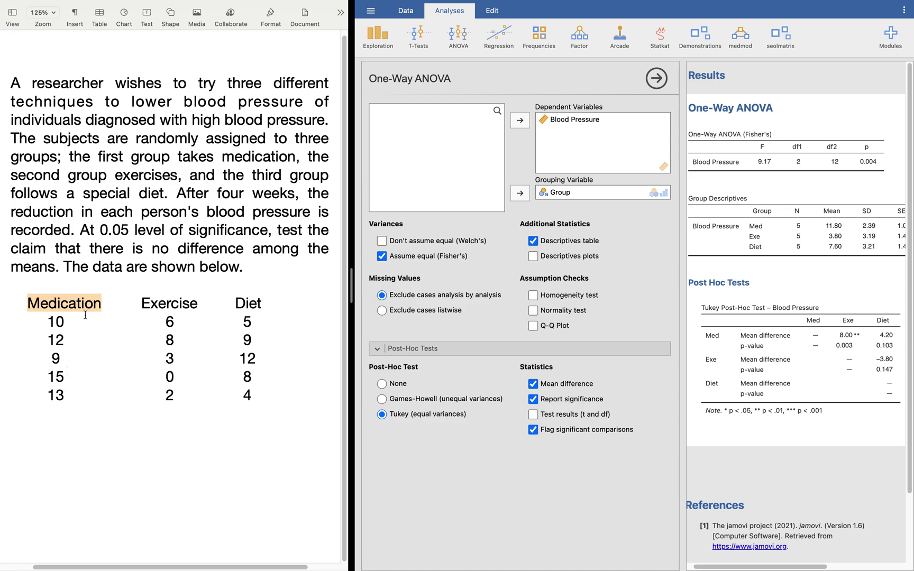
{"action": "double_click", "coordinate": [185, 307]}
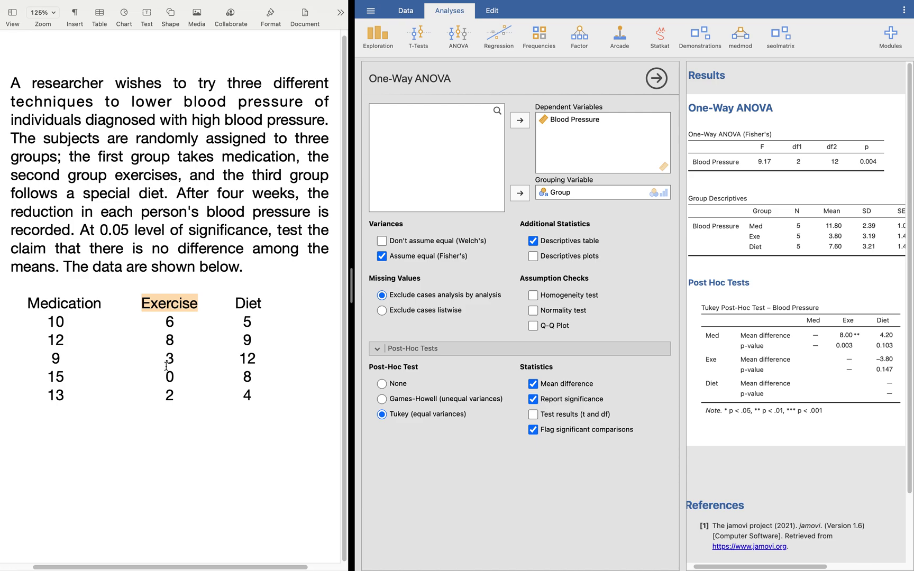
{"action": "left_click", "coordinate": [56, 307]}
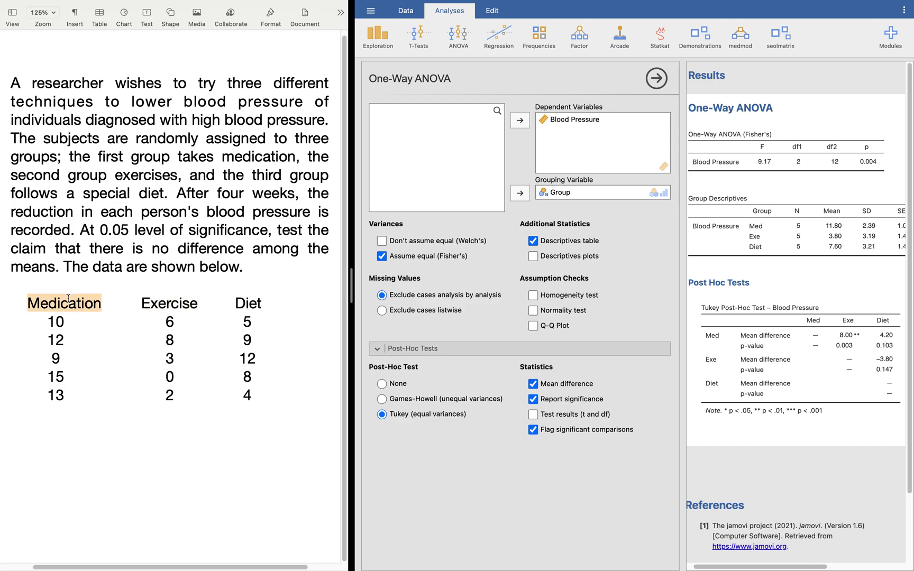
{"action": "left_click", "coordinate": [70, 301]}
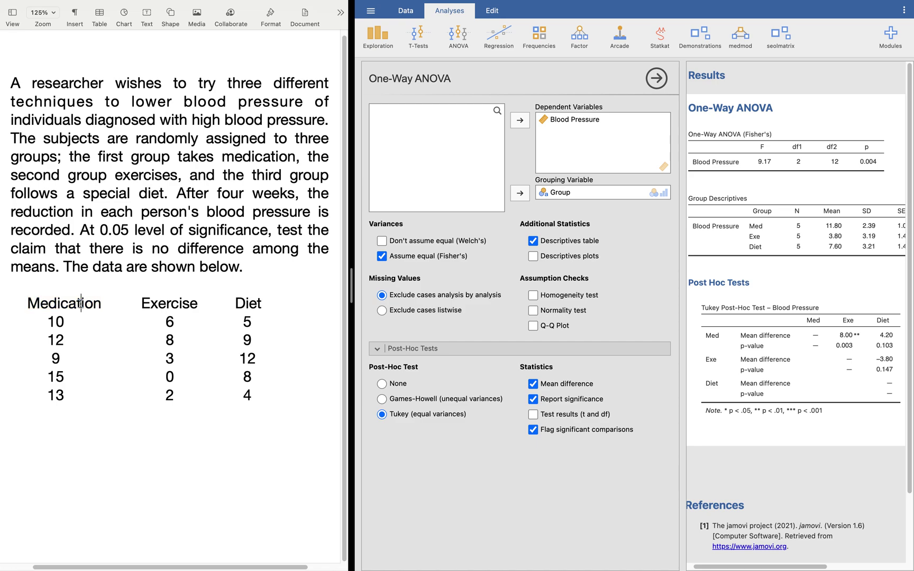
{"action": "double_click", "coordinate": [72, 304]}
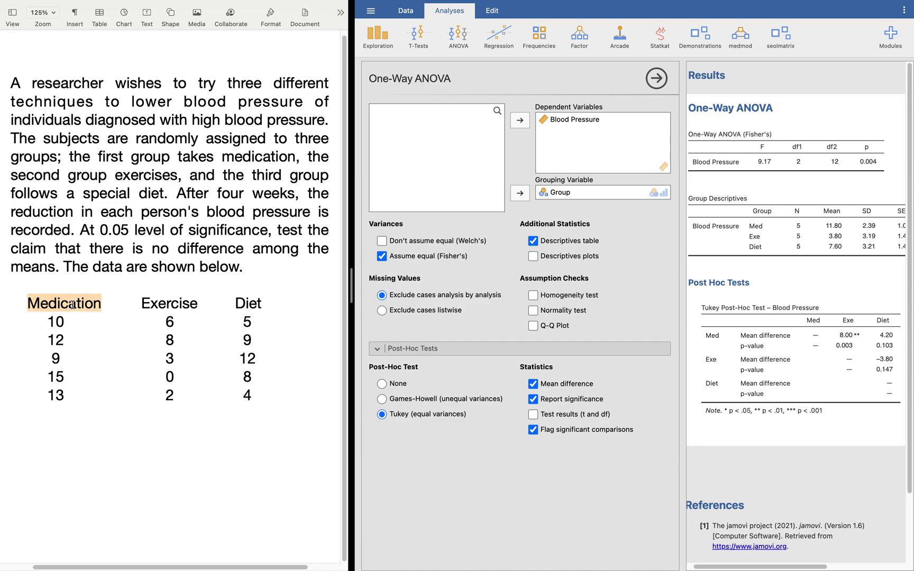
{"action": "double_click", "coordinate": [250, 307]}
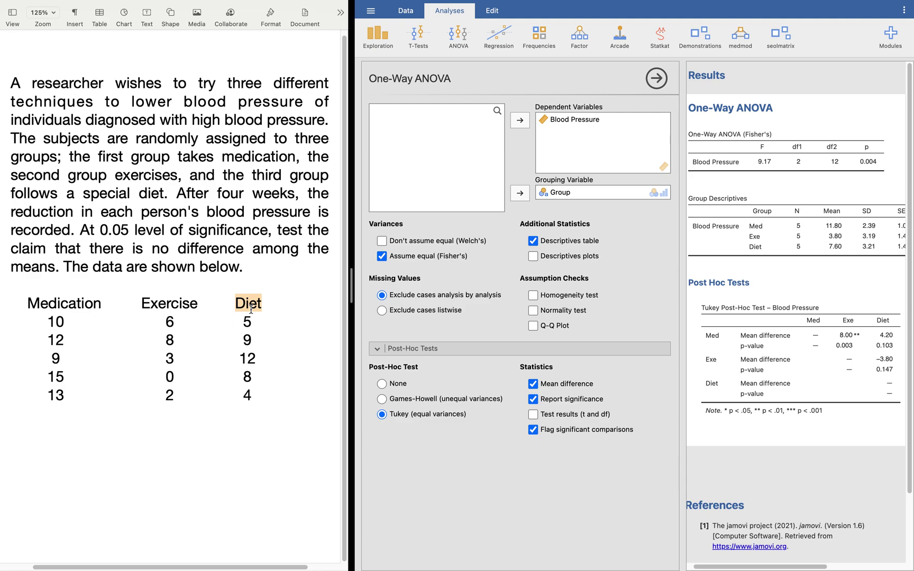
{"action": "double_click", "coordinate": [165, 303]}
{"action": "double_click", "coordinate": [239, 305]}
{"action": "left_click", "coordinate": [239, 306]}
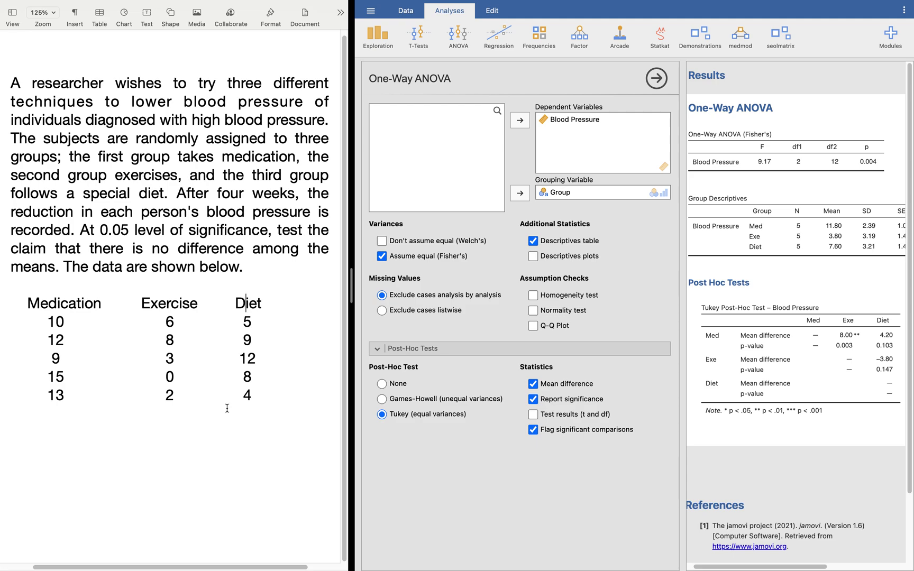
{"action": "left_click", "coordinate": [207, 305]}
{"action": "left_click", "coordinate": [29, 300]}
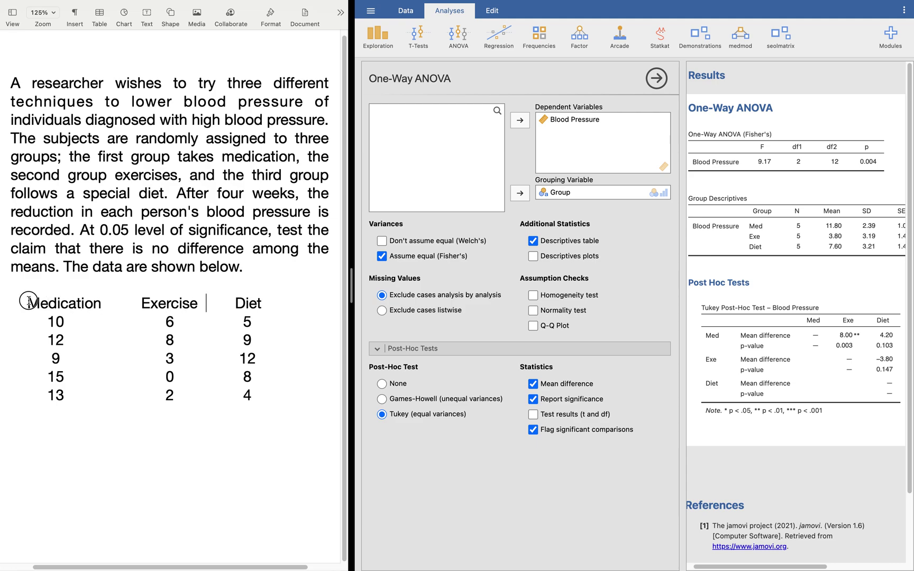